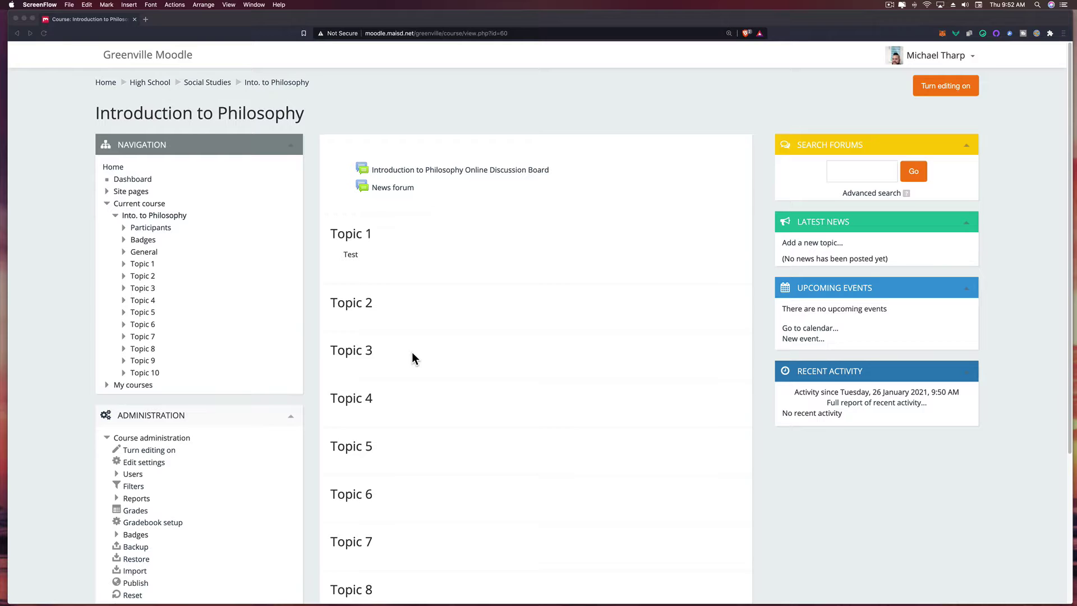
- Bring the browser forward and open the Reset course page for Introduction to Philosophy
scroll(412, 354, "down", 5)
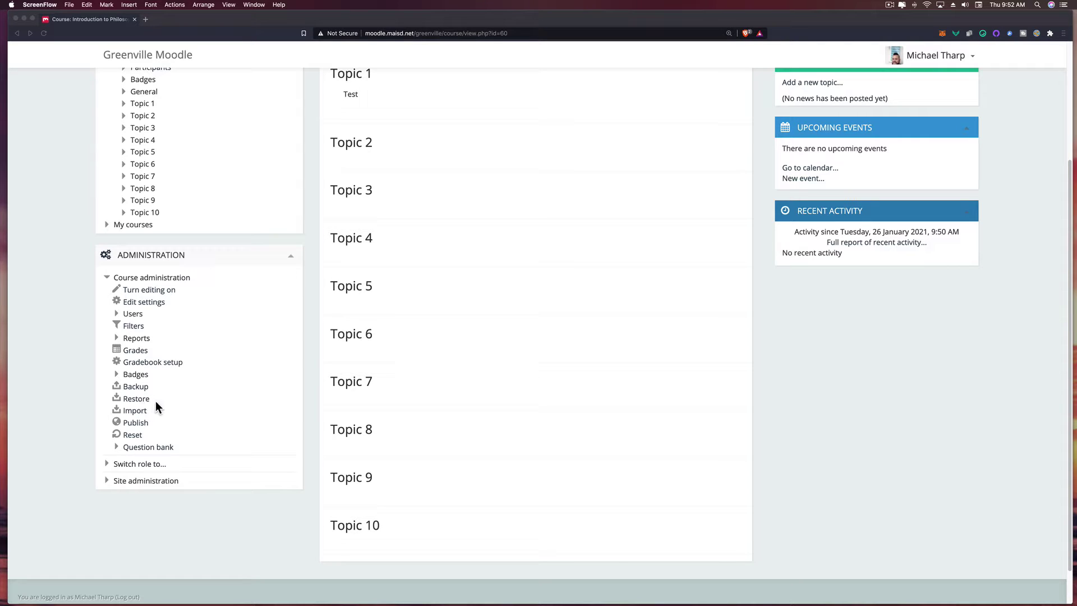
left_click(71, 436)
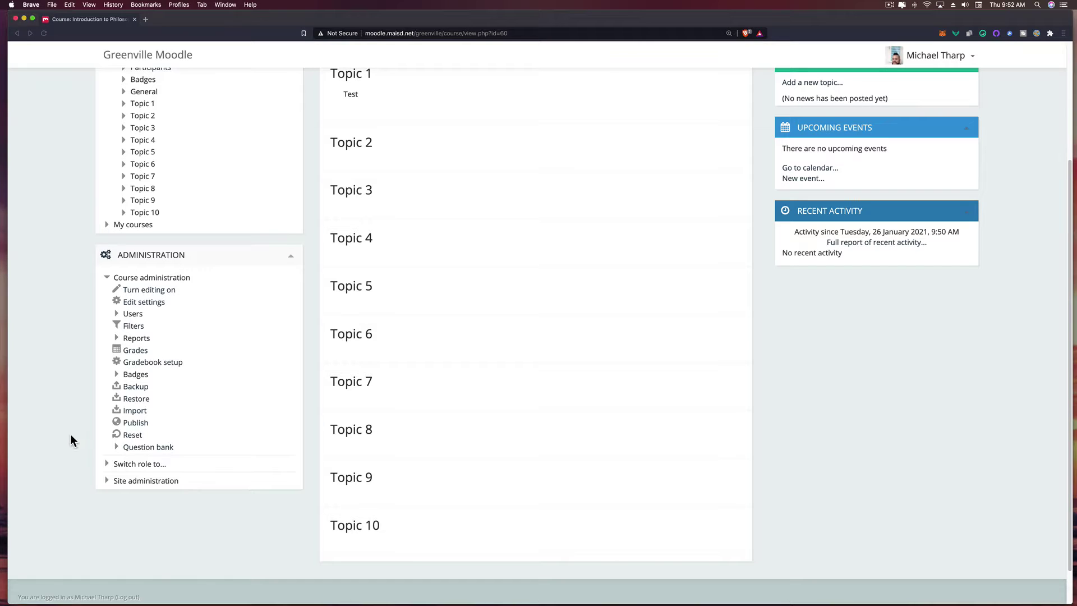
left_click(131, 435)
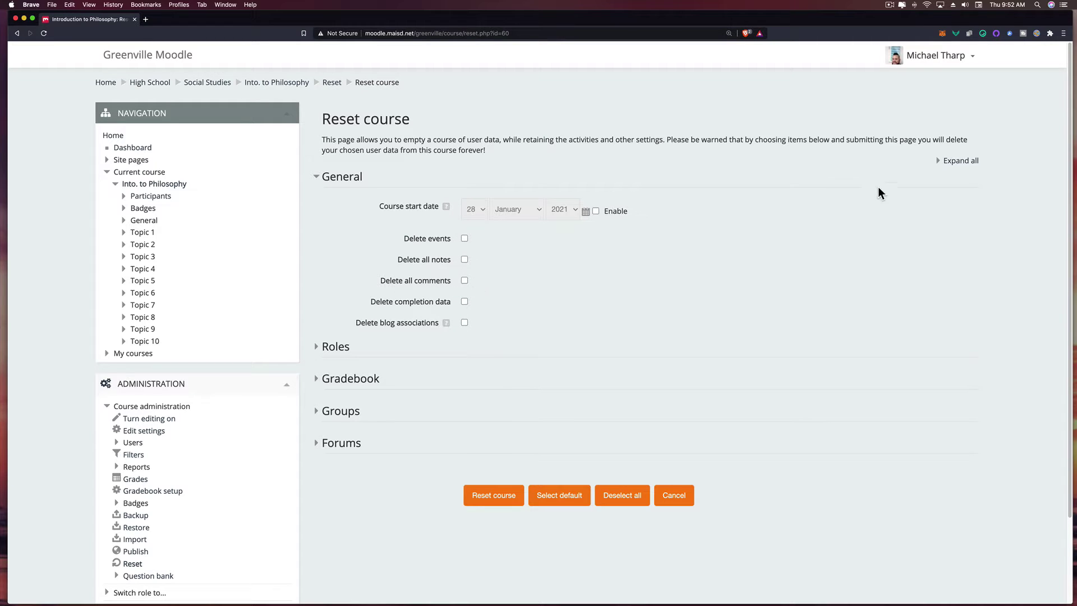
- Expand all reset options, mark events, completion data and gradebook items for deletion, and unenrol Students
left_click(956, 161)
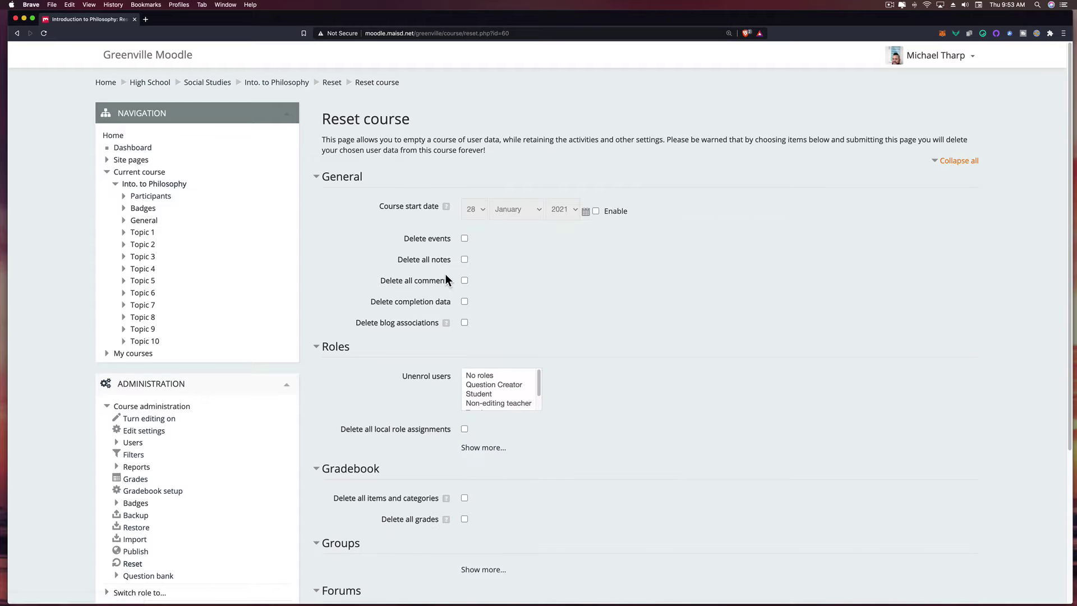
scroll(466, 274, "down", 1)
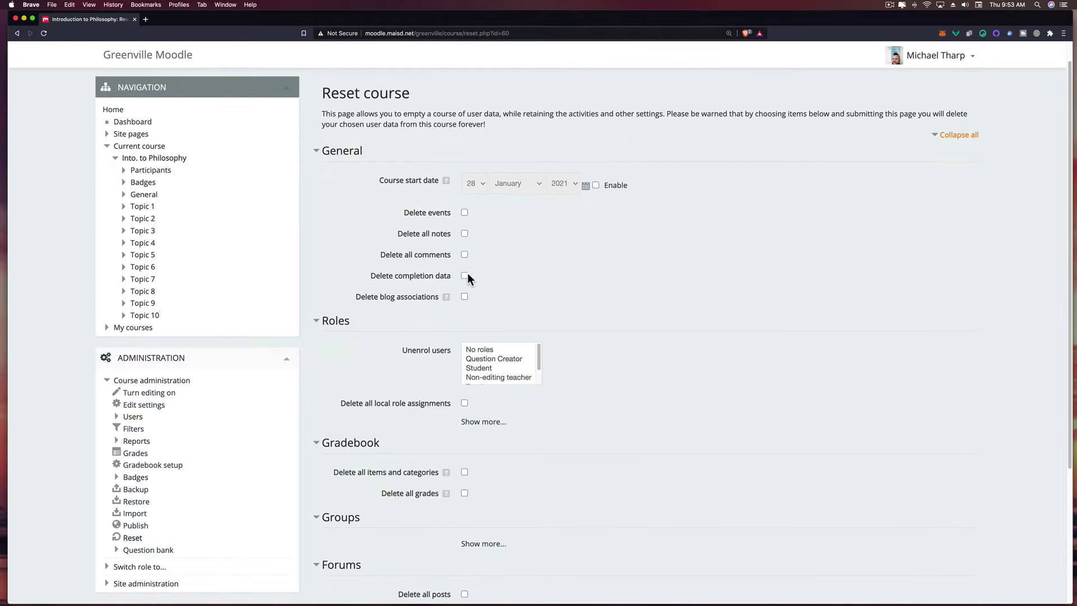
left_click(465, 213)
left_click(465, 276)
scroll(485, 340, "down", 2)
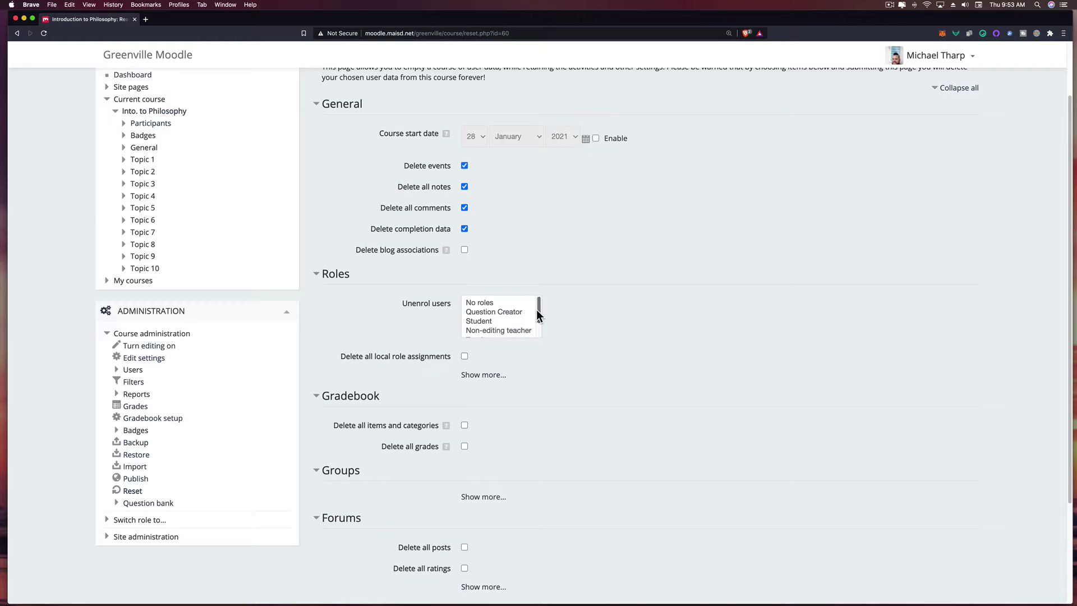
scroll(530, 314, "down", 1)
left_click(512, 316)
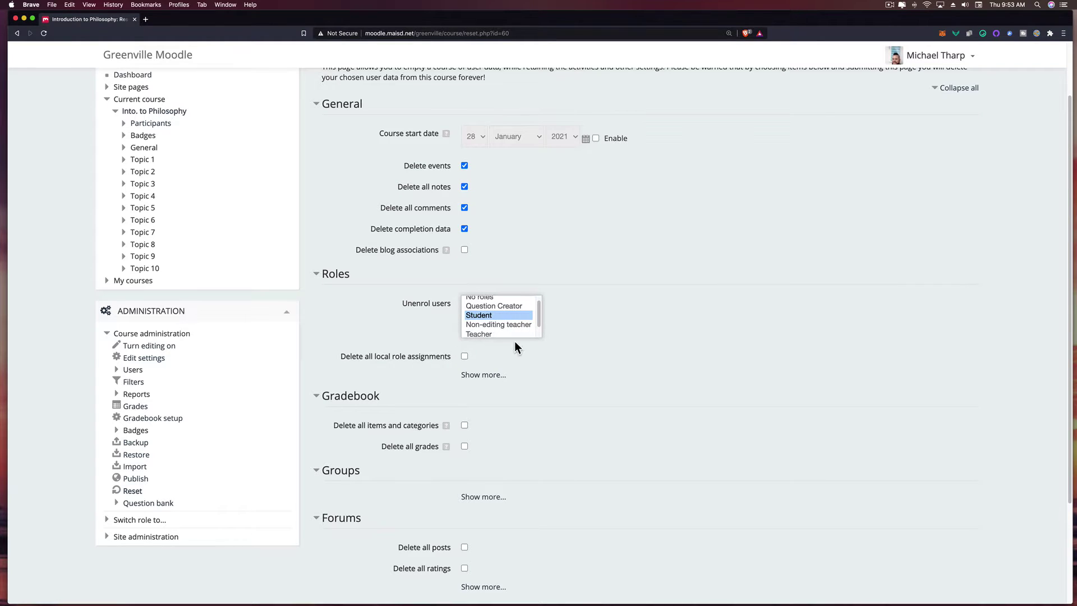
scroll(459, 370, "down", 3)
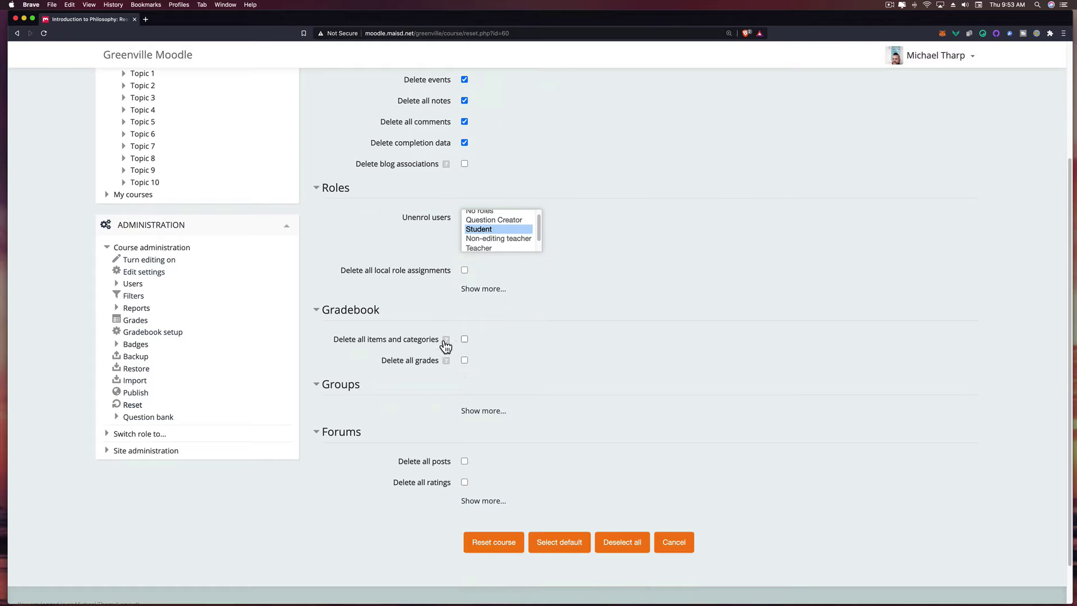
left_click(464, 340)
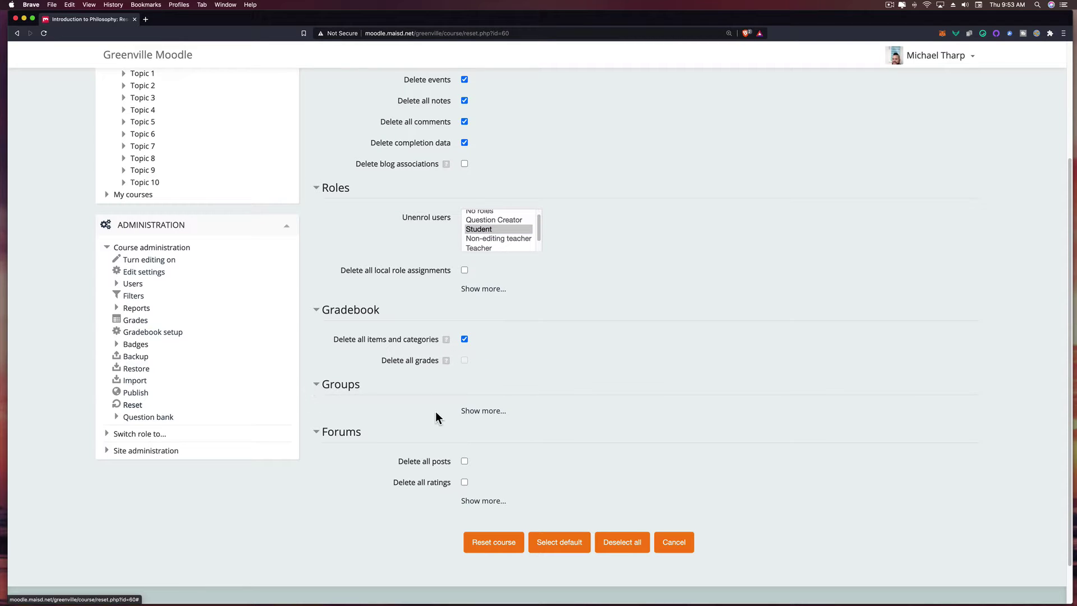
- Delete all groups, reveal the forum reset options, and run the course reset
left_click(466, 411)
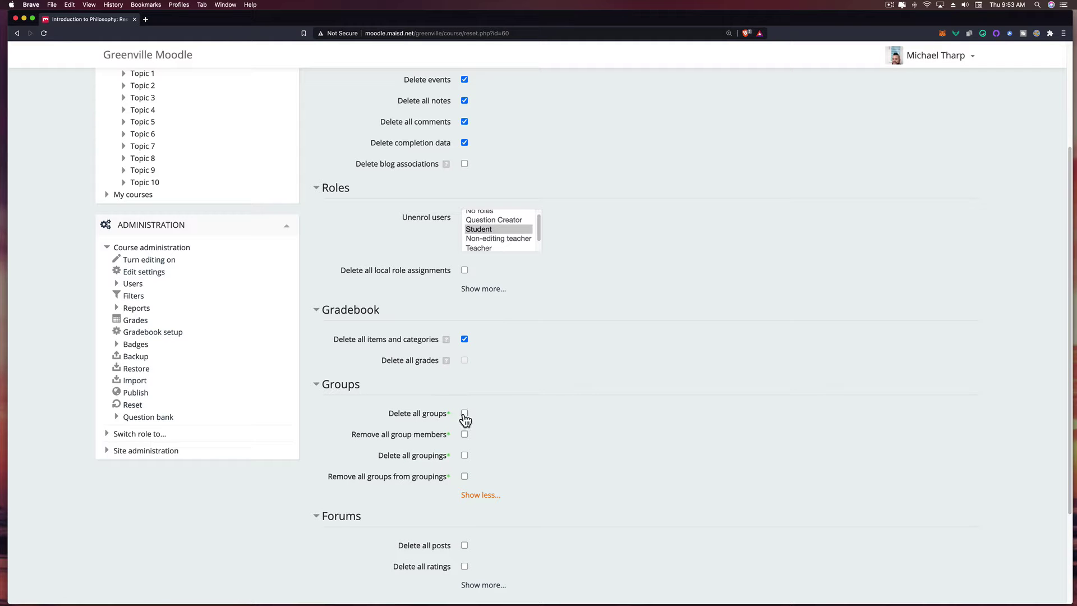
left_click(464, 413)
scroll(526, 432, "down", 2)
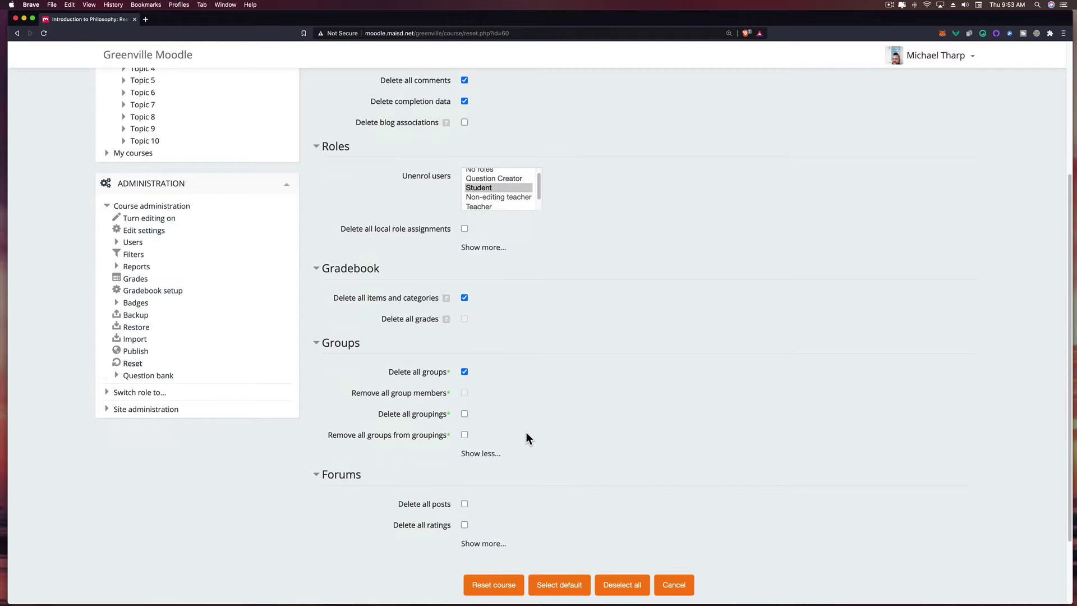
scroll(524, 432, "down", 2)
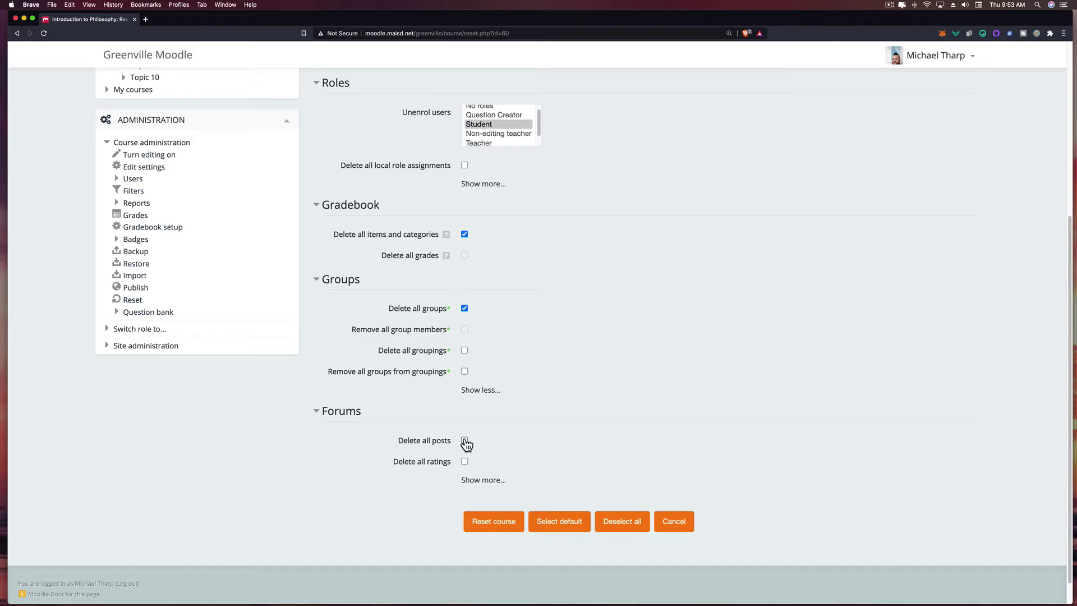
left_click(475, 479)
scroll(426, 488, "down", 1)
scroll(405, 495, "down", 1)
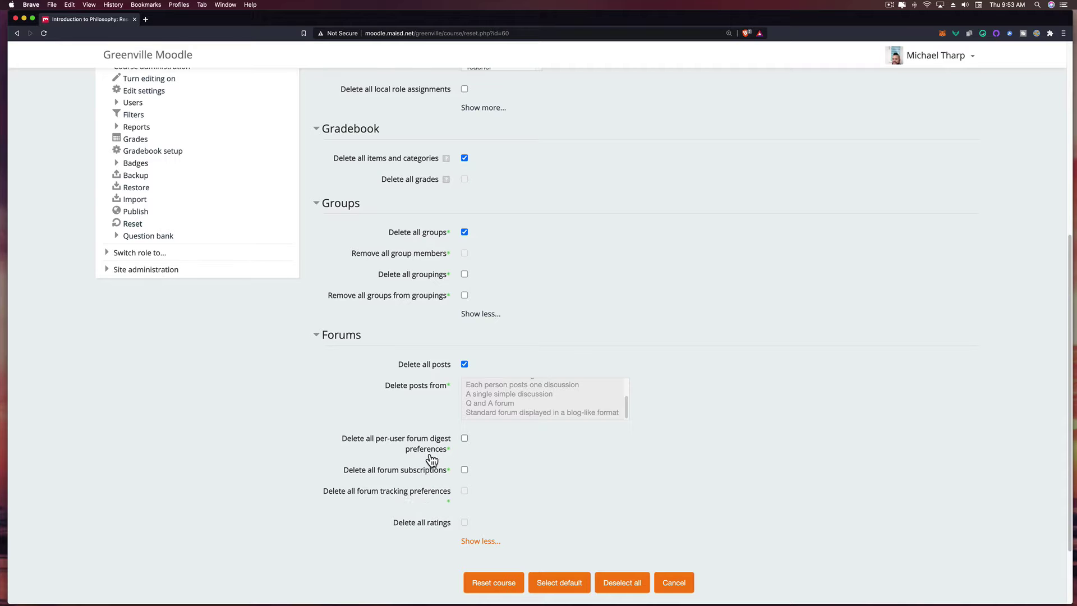
scroll(417, 445, "up", 3)
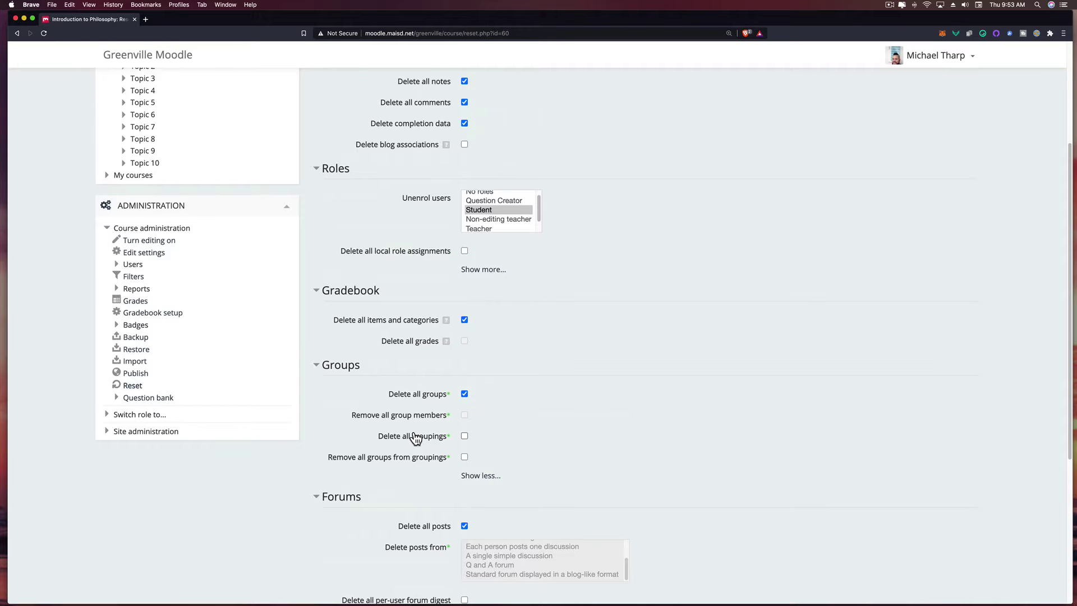
scroll(414, 438, "down", 5)
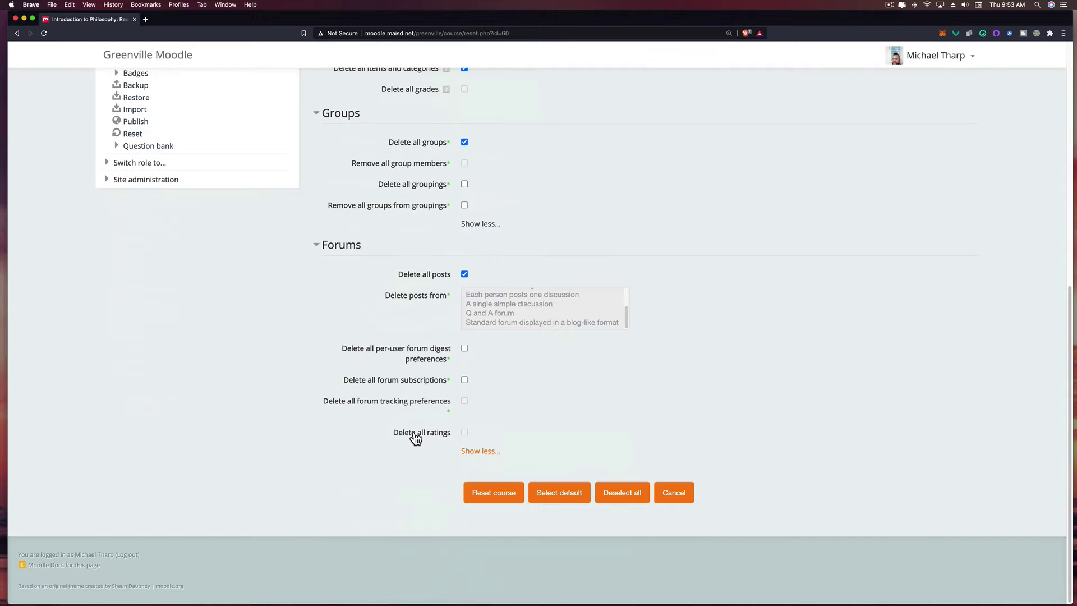
left_click(489, 496)
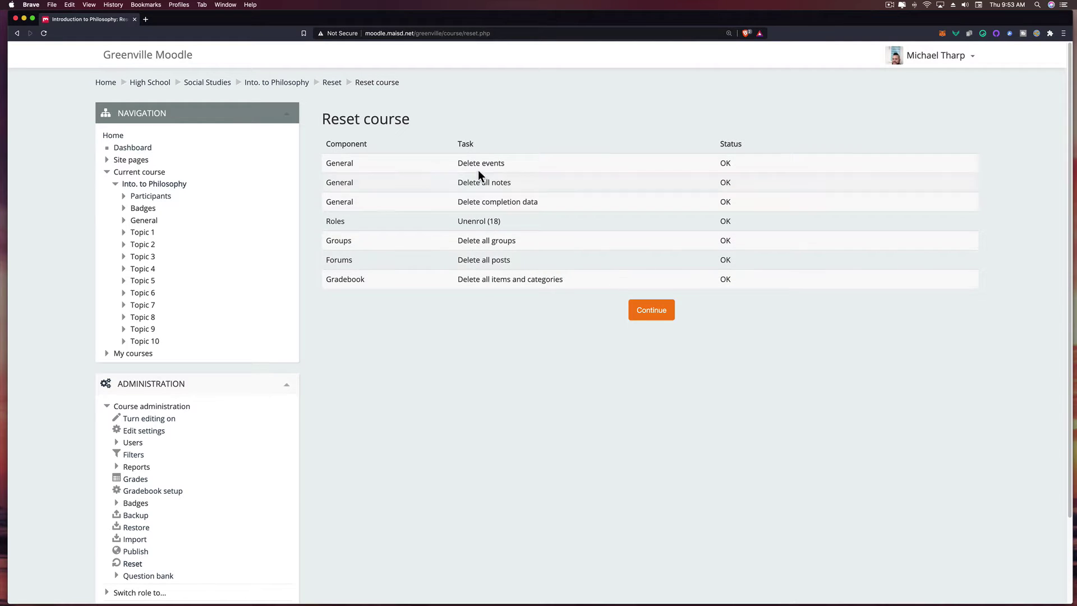
- Continue past the reset results and expand Users under Course administration to view Enrolled users
left_click(657, 311)
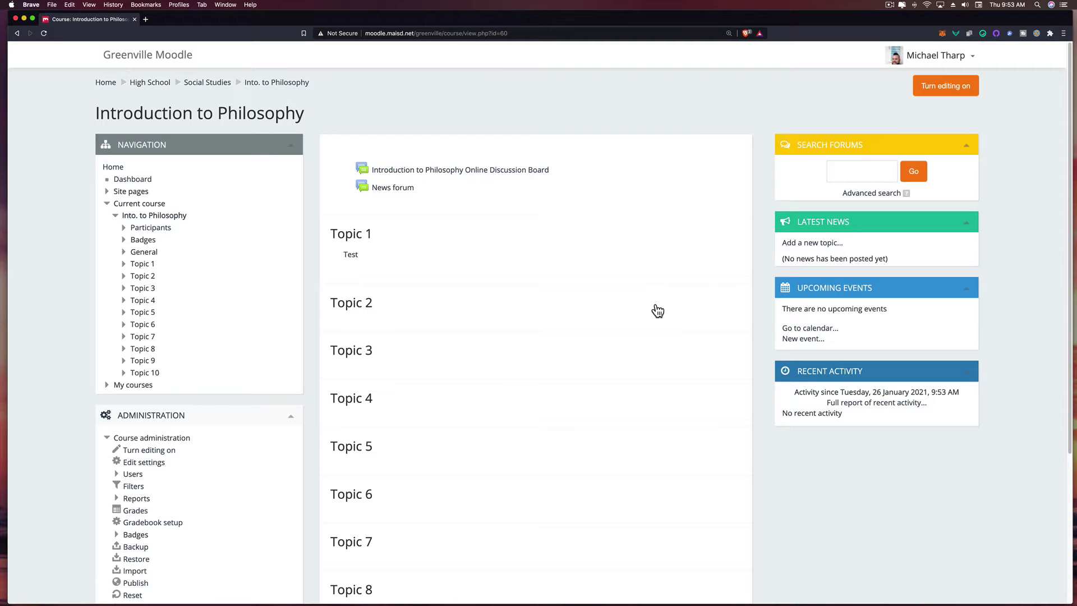
scroll(311, 325, "down", 2)
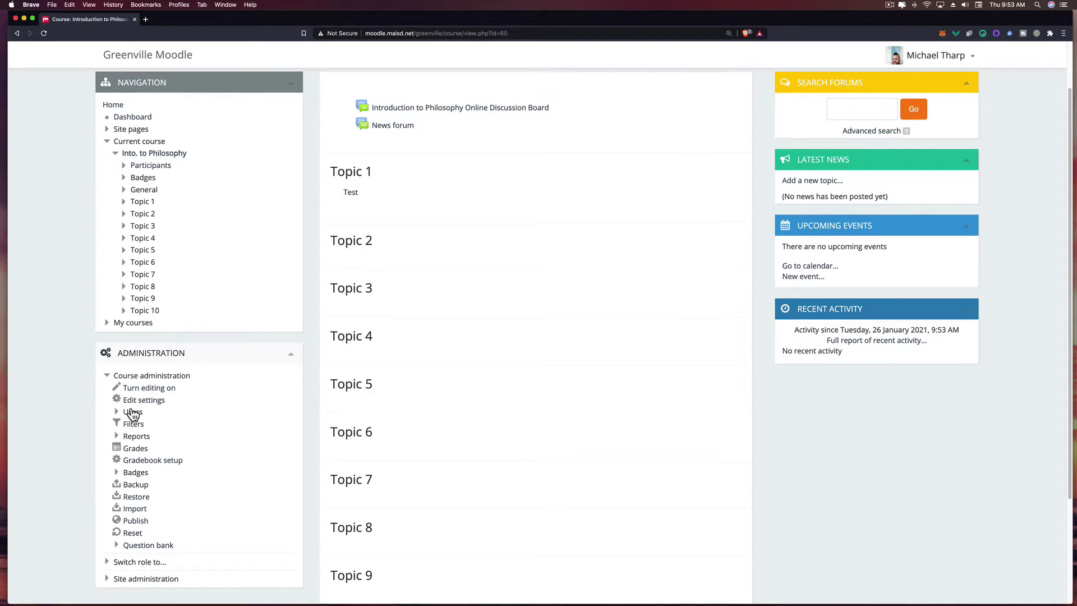
left_click(118, 414)
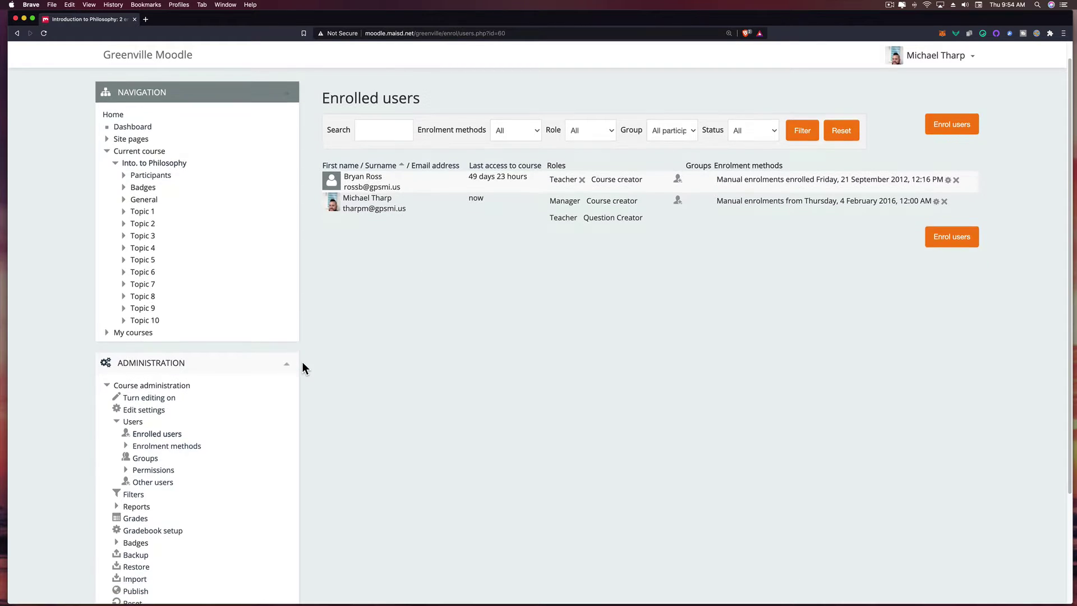
scroll(303, 368, "down", 3)
scroll(303, 367, "up", 3)
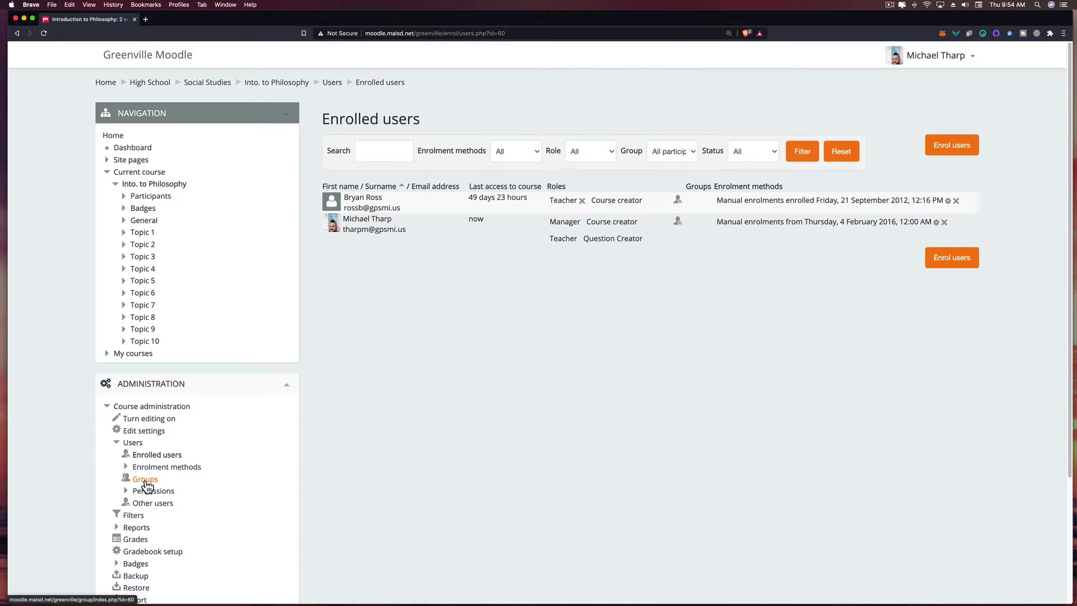
left_click(145, 480)
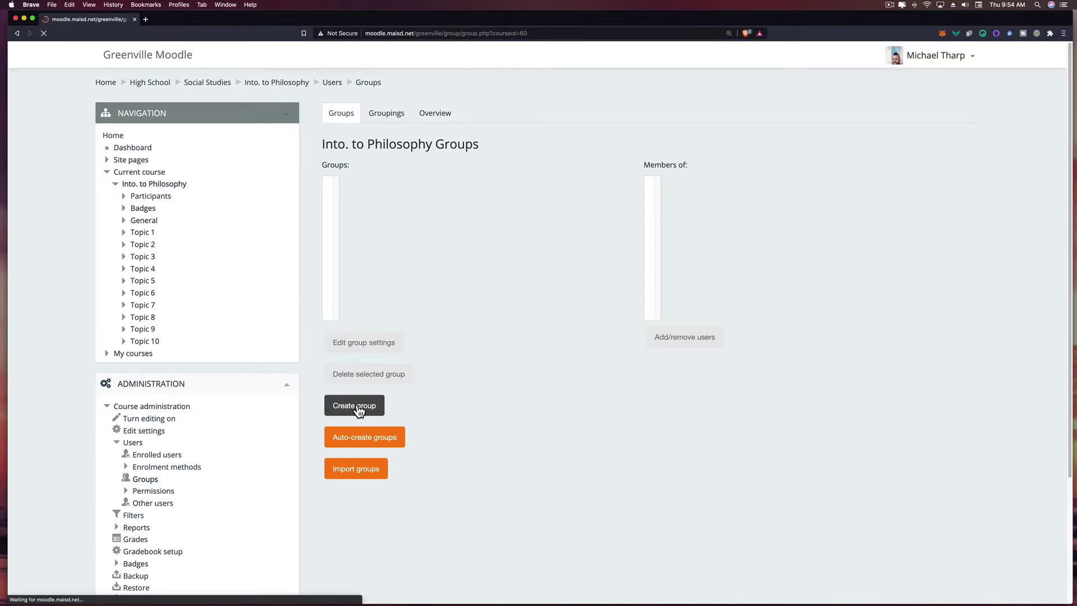
left_click(499, 150)
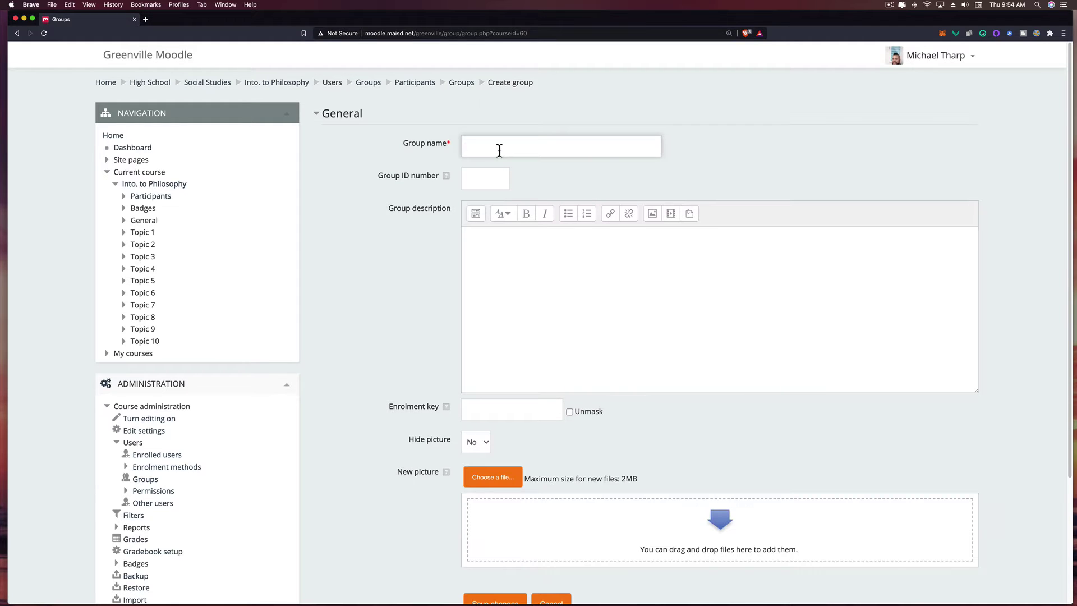
type("Ross 3rd Hour")
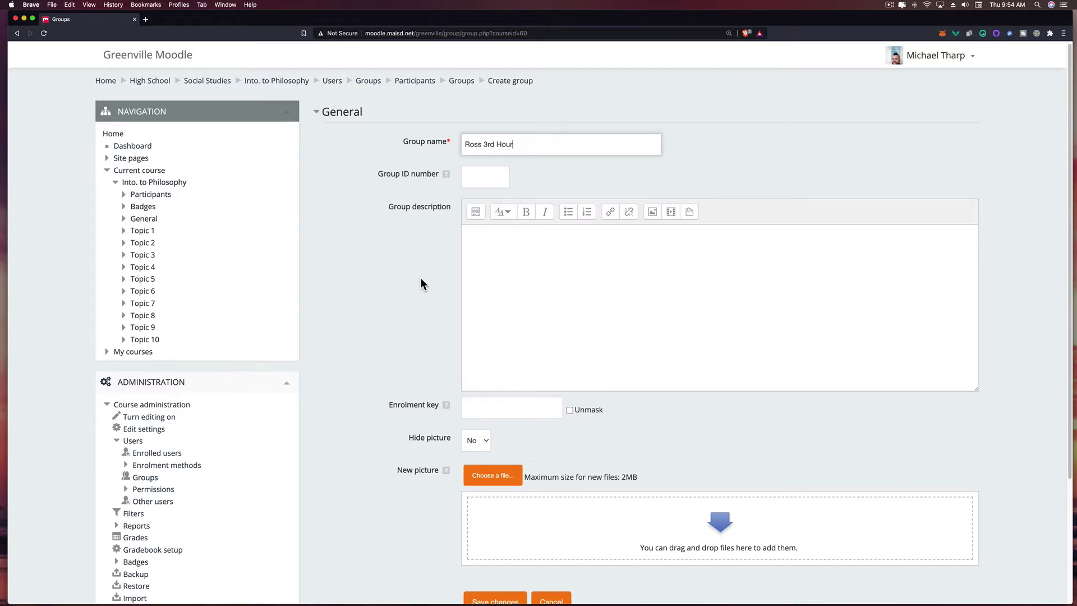
scroll(421, 281, "down", 3)
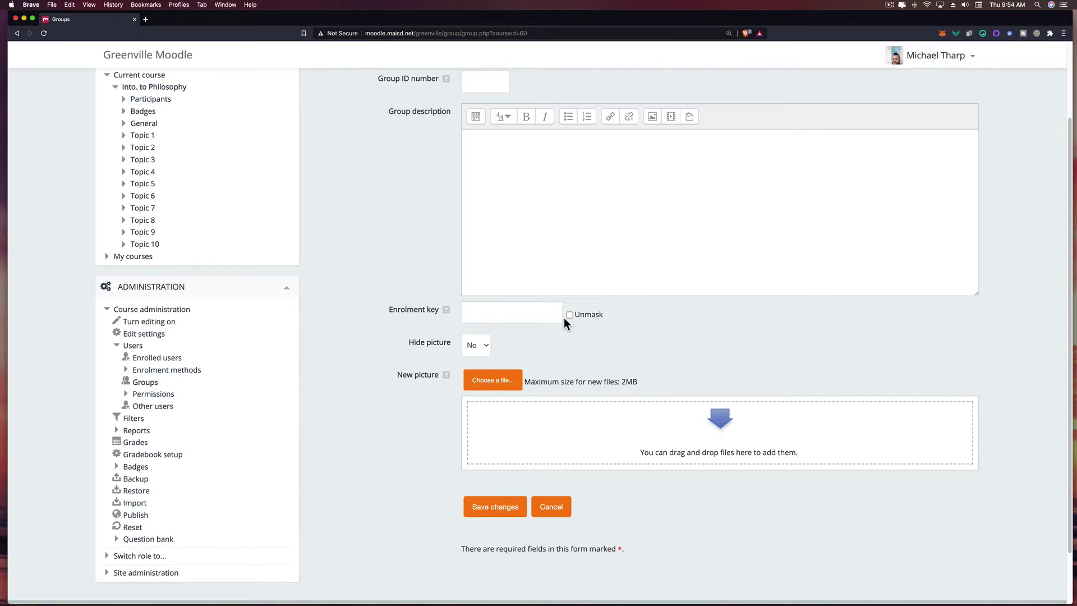
left_click(570, 315)
left_click(498, 315)
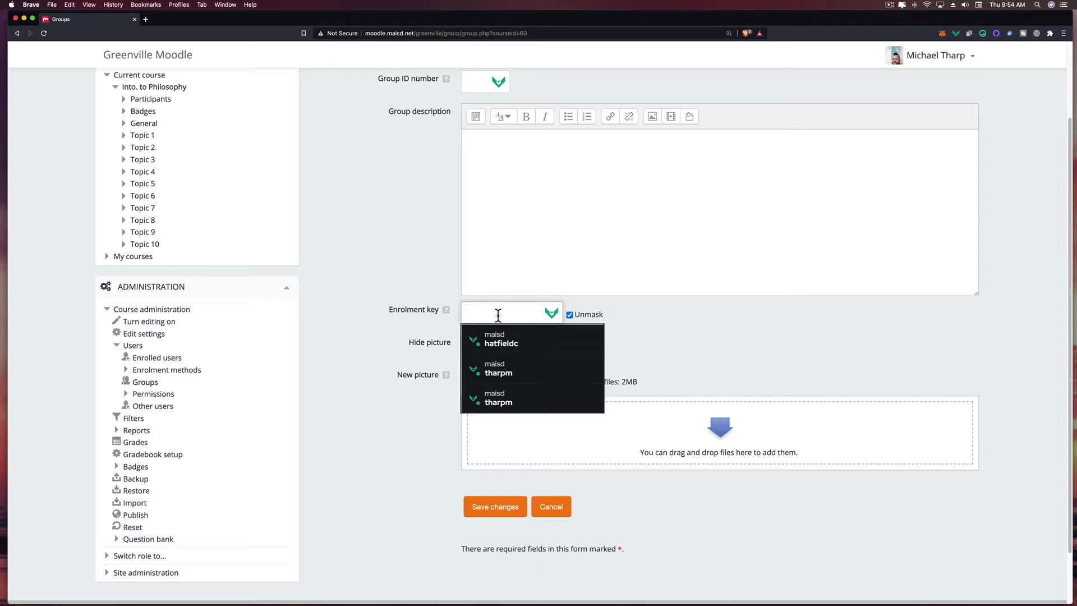
type("3")
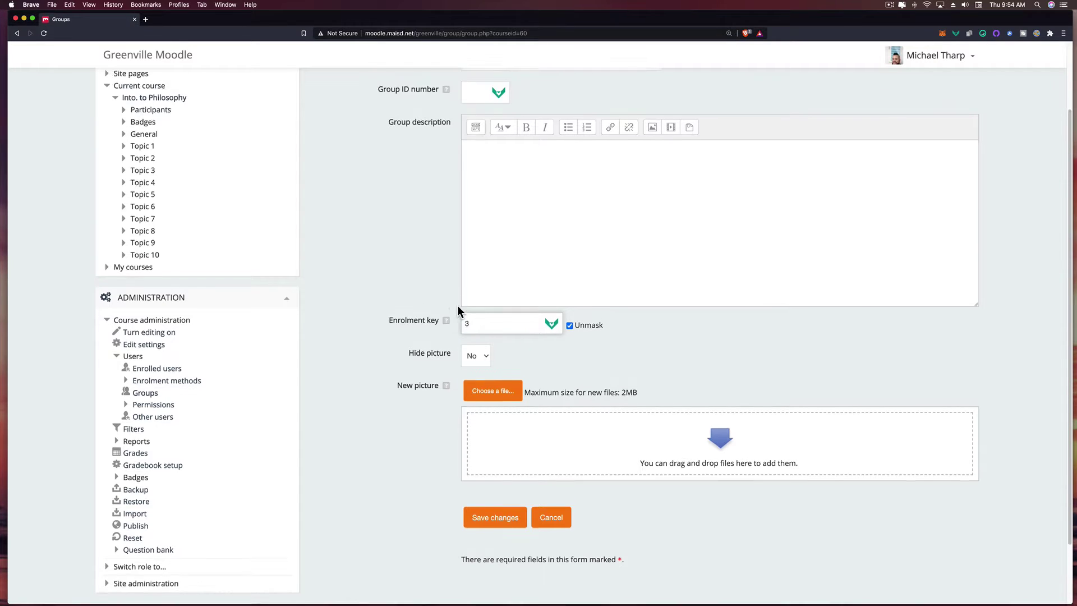
scroll(456, 308, "up", 3)
scroll(456, 308, "down", 5)
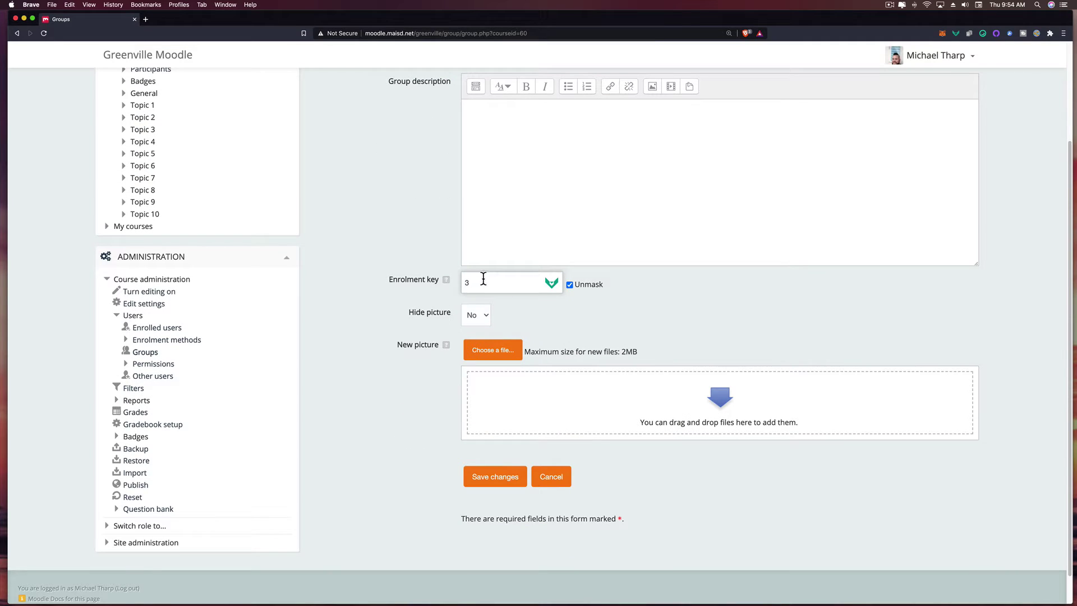
left_click(494, 476)
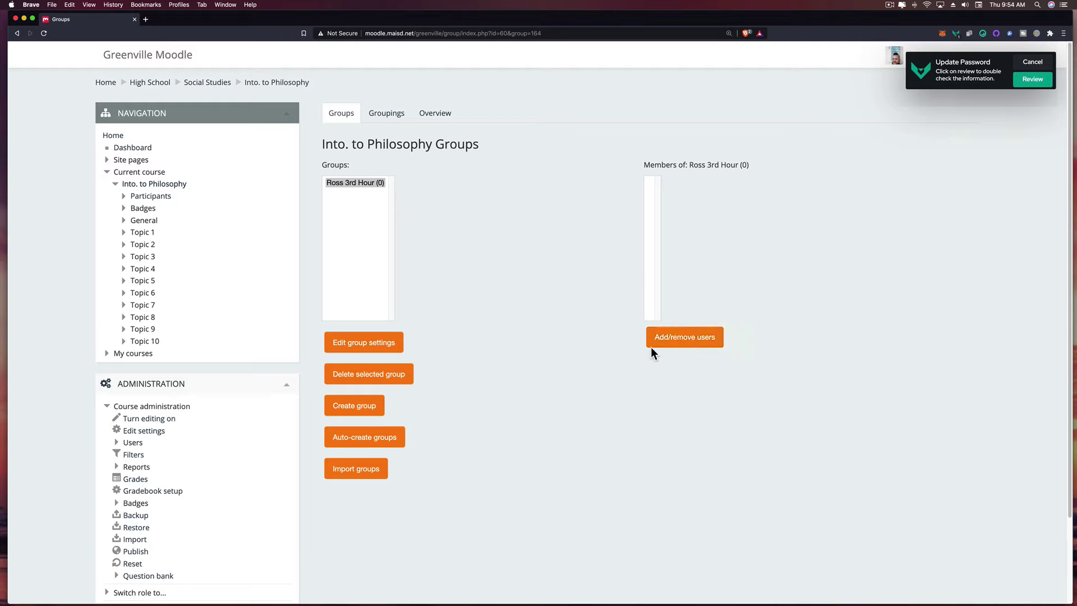
- Open the Ross 3rd Hour member list, select a teacher, then leave without adding anyone
left_click(683, 343)
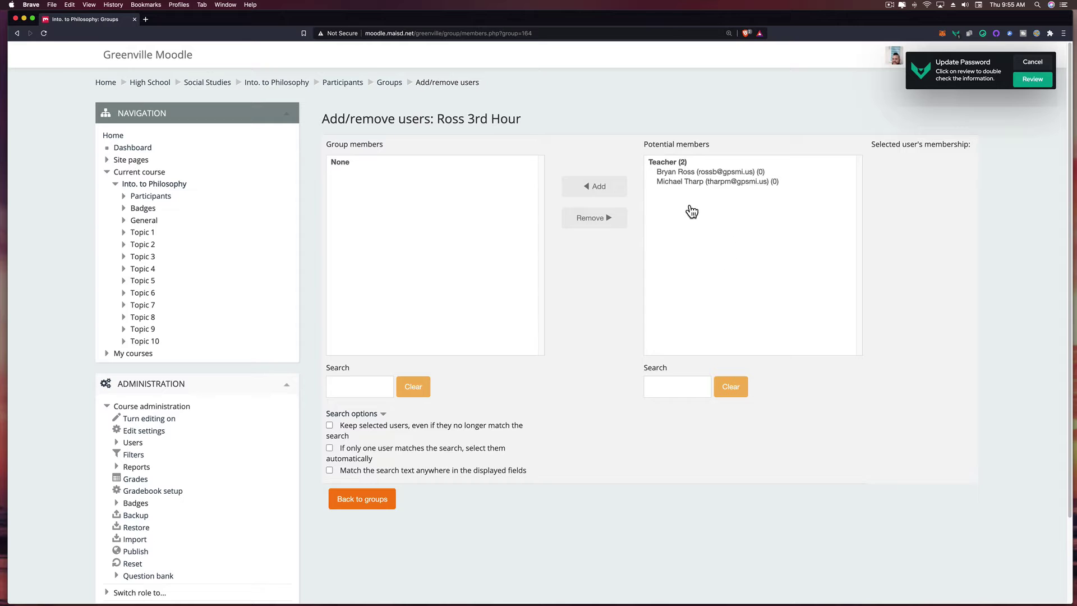
left_click(683, 183)
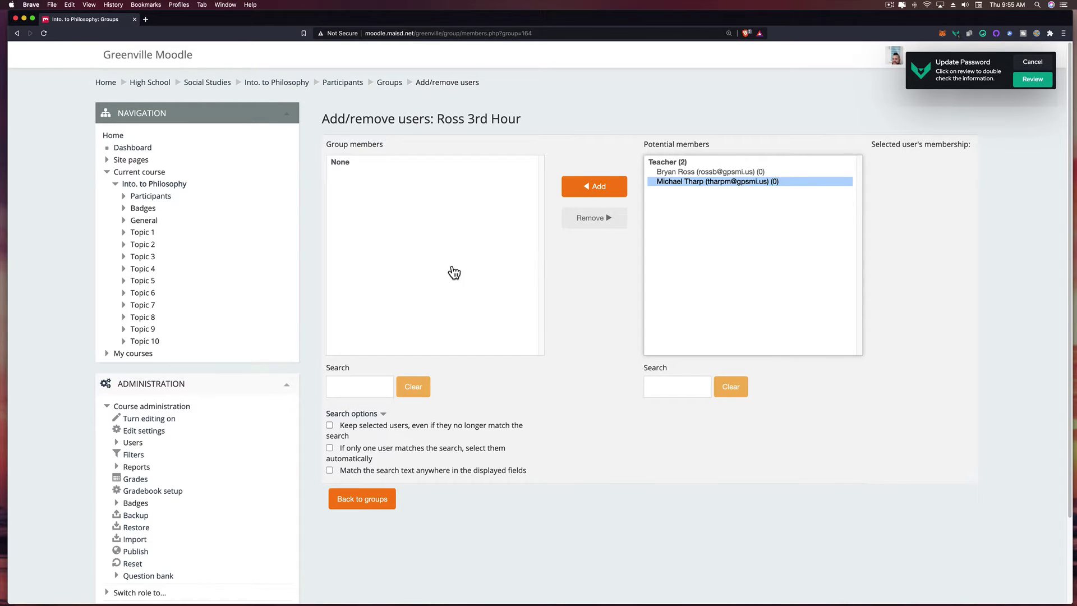
scroll(86, 353, "down", 1)
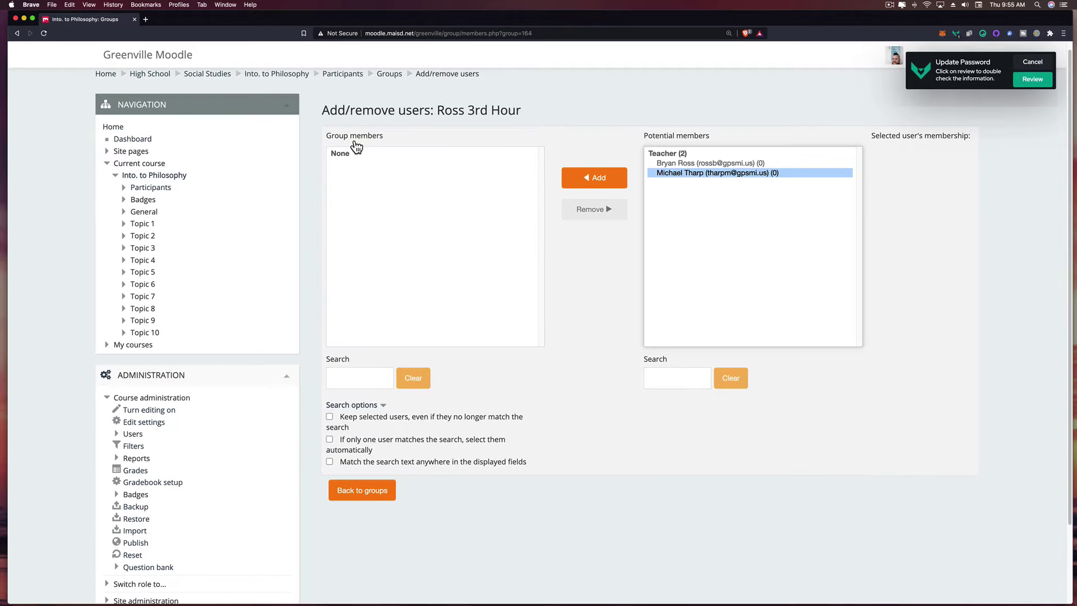
left_click(296, 77)
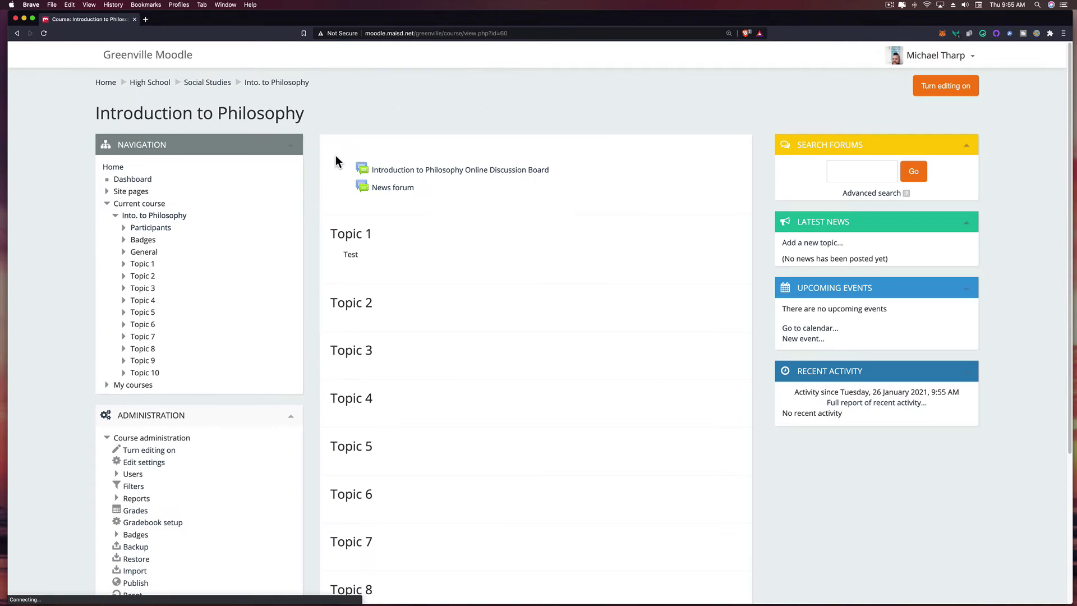
- Open the course settings and expand the format, appearance, files, completion and groups sections
scroll(285, 303, "down", 2)
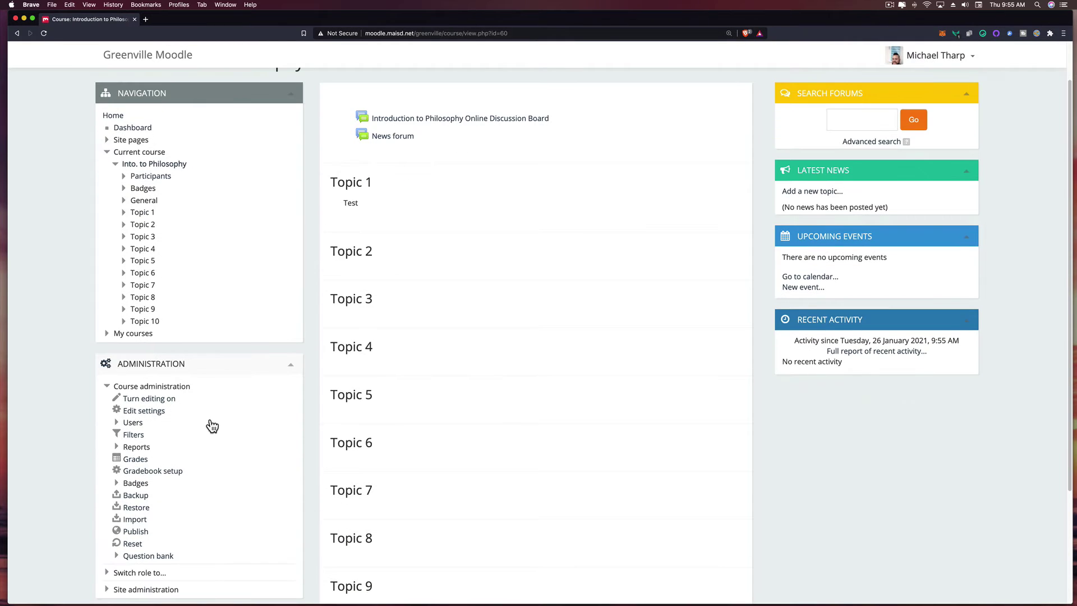
left_click(147, 414)
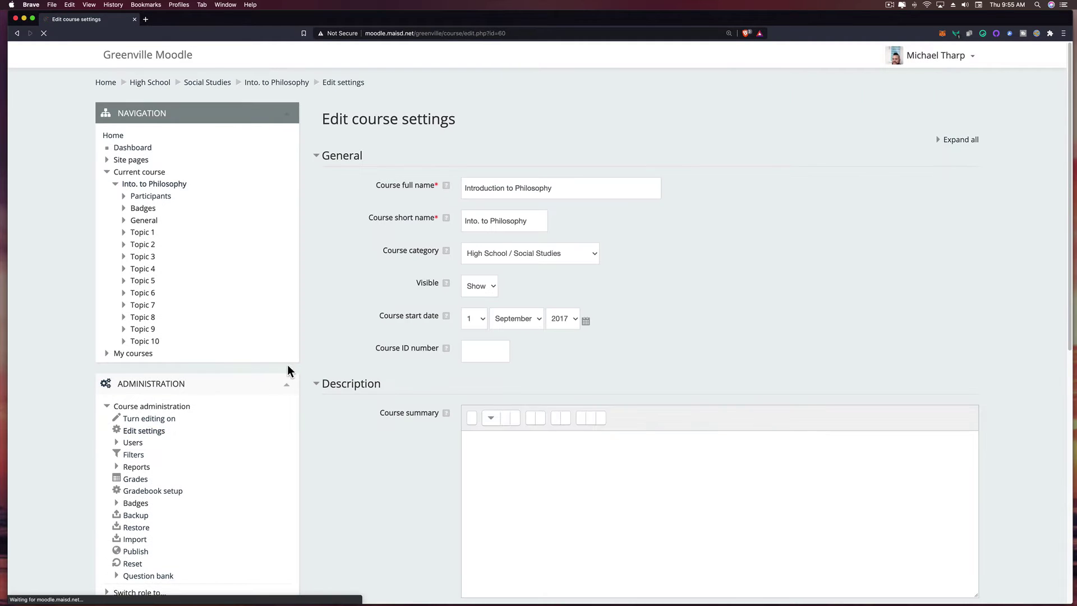
scroll(416, 280, "down", 10)
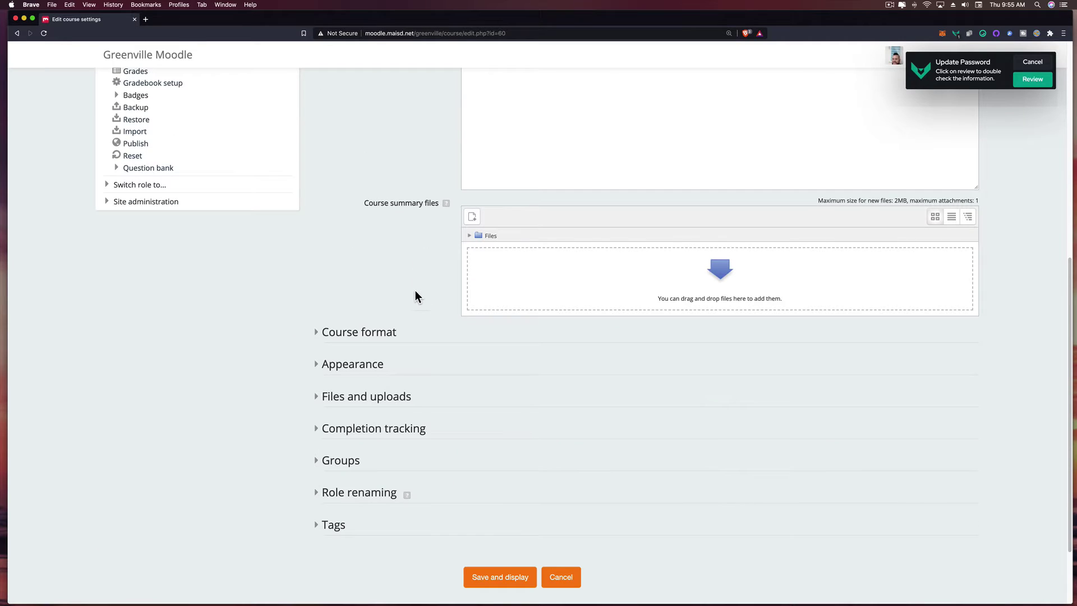
left_click(317, 334)
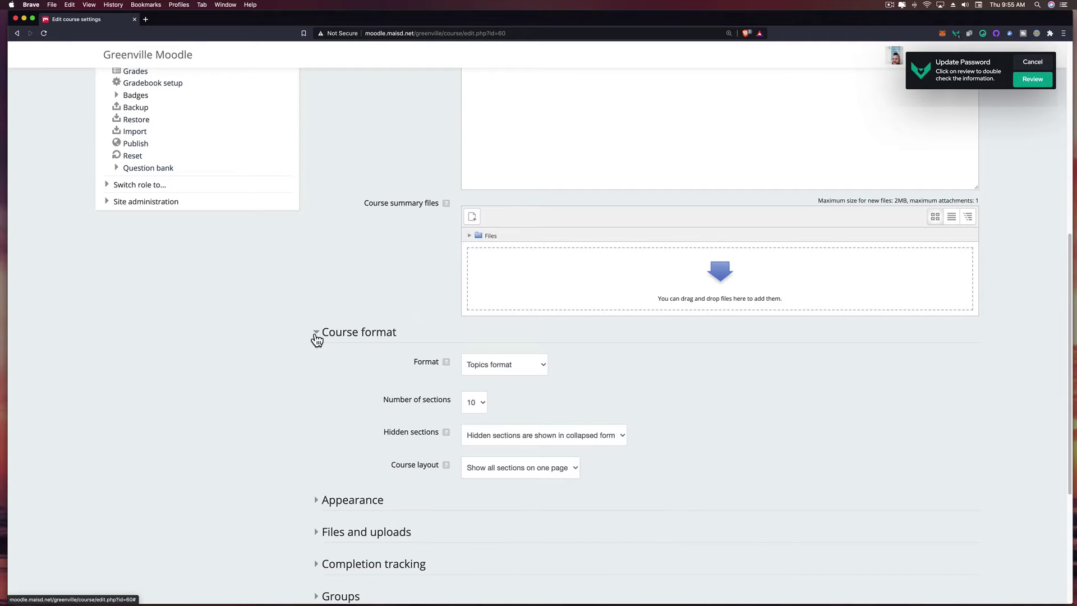
scroll(399, 320, "down", 2)
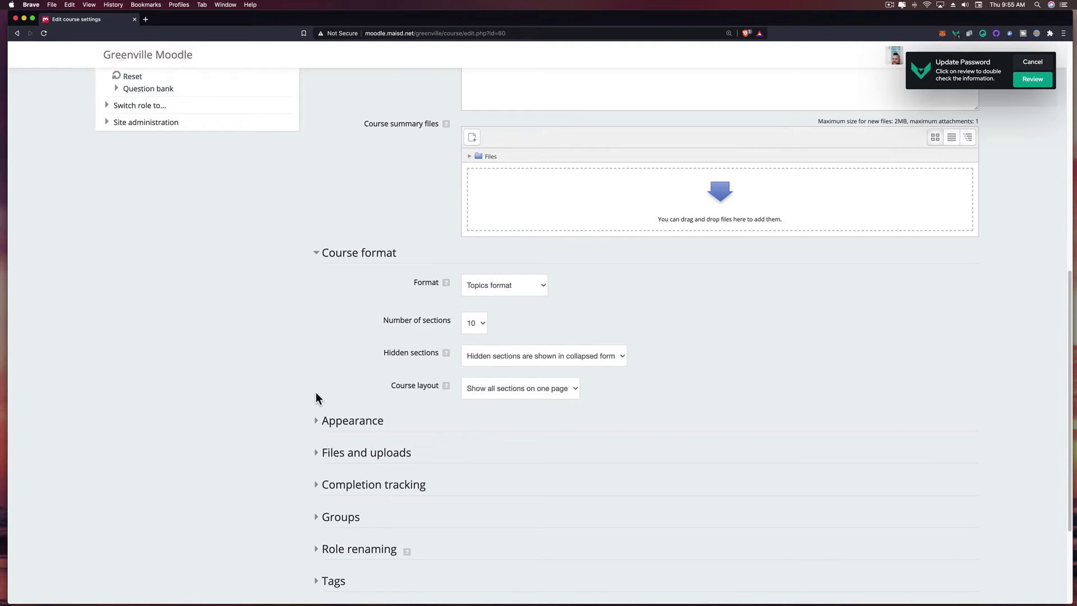
left_click(317, 421)
scroll(329, 396, "down", 5)
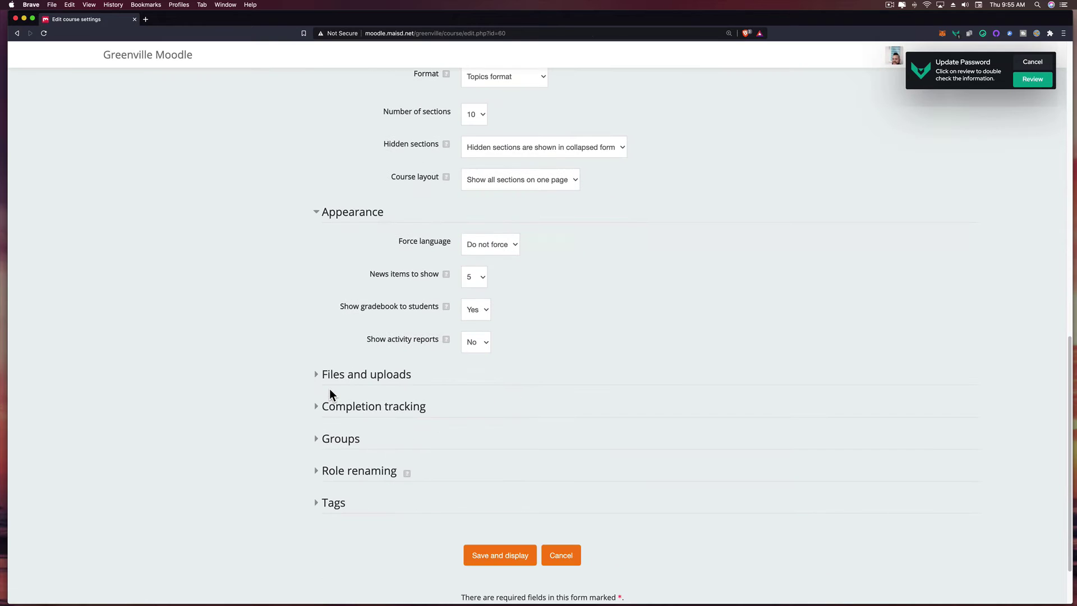
left_click(315, 376)
scroll(315, 377, "down", 2)
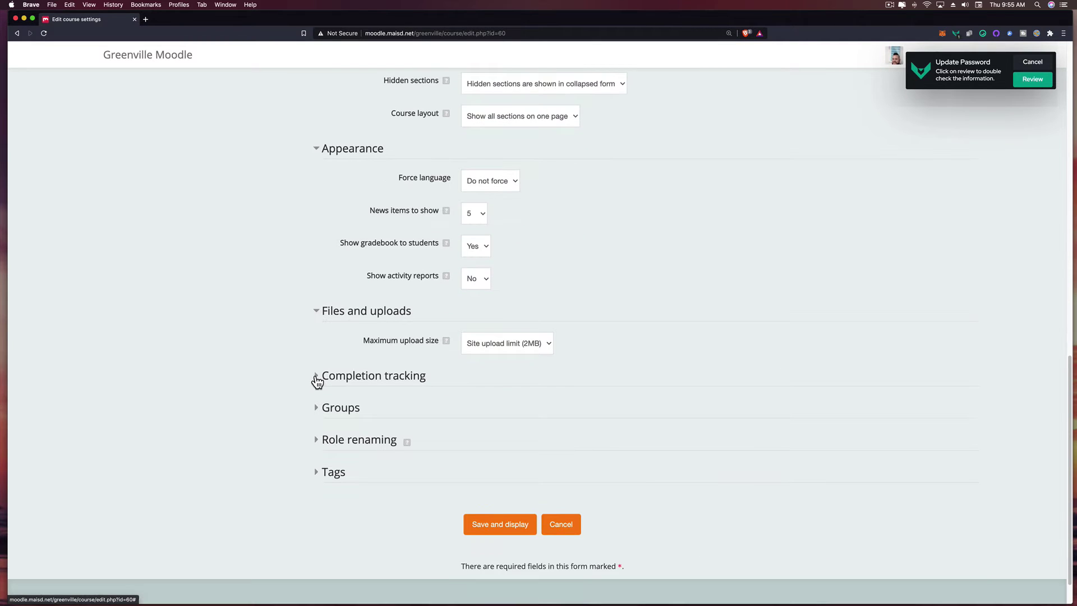
left_click(316, 377)
scroll(317, 382, "down", 1)
left_click(318, 429)
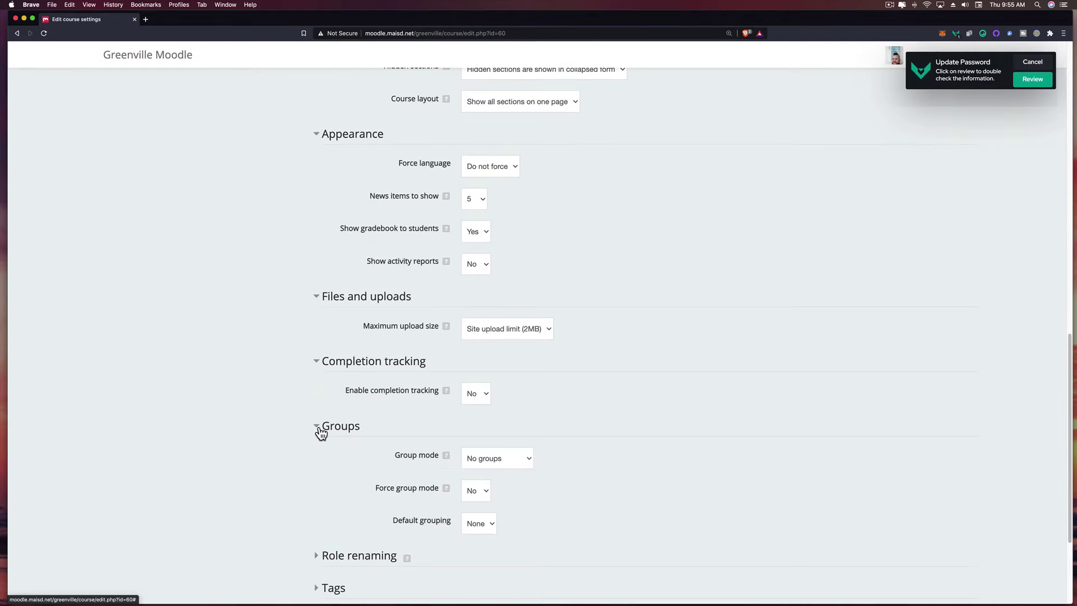
scroll(300, 396, "down", 4)
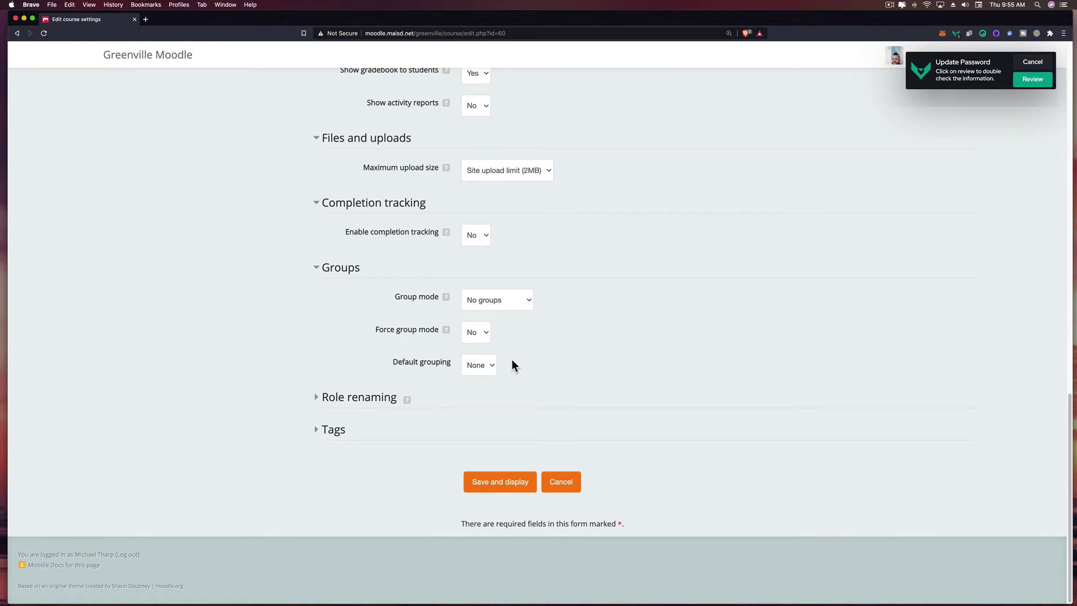
- Change Group mode from Separate groups to No groups and save the course settings
left_click(506, 307)
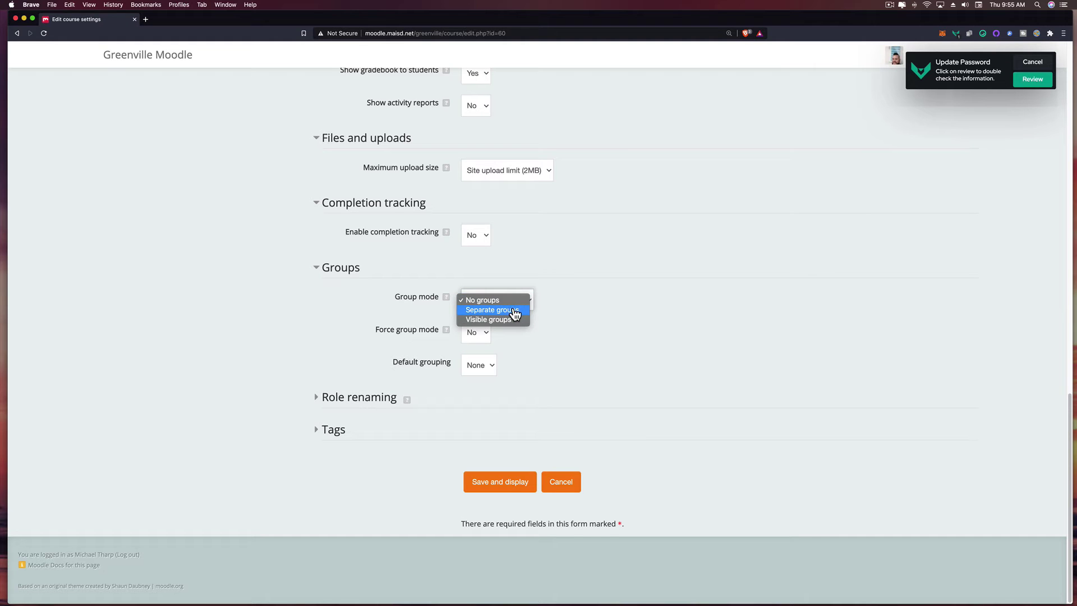
left_click(515, 312)
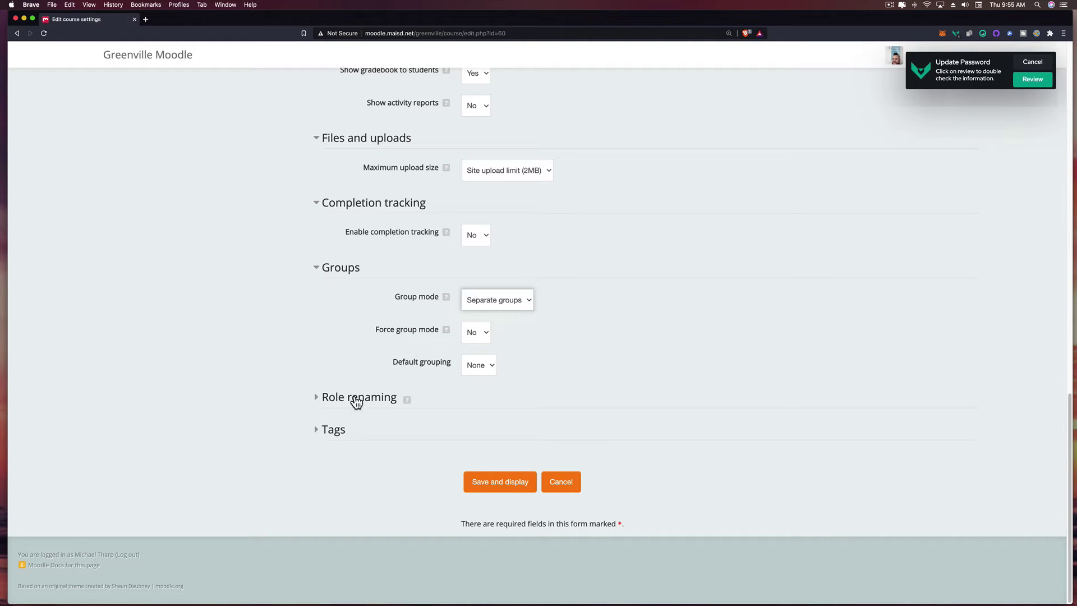
left_click(334, 397)
scroll(336, 400, "down", 3)
scroll(348, 392, "down", 3)
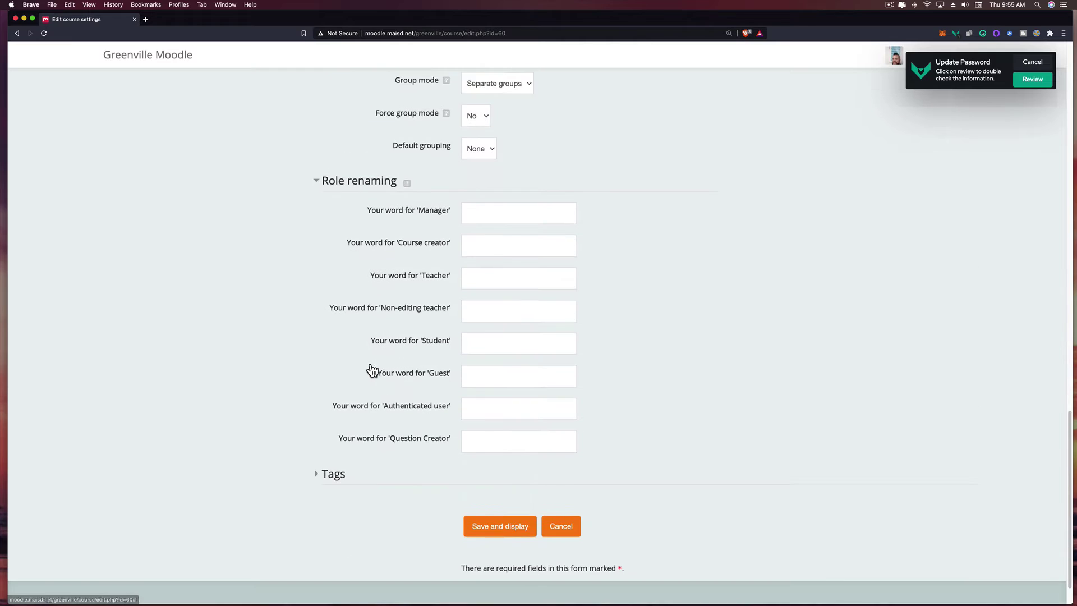
scroll(493, 468, "up", 6)
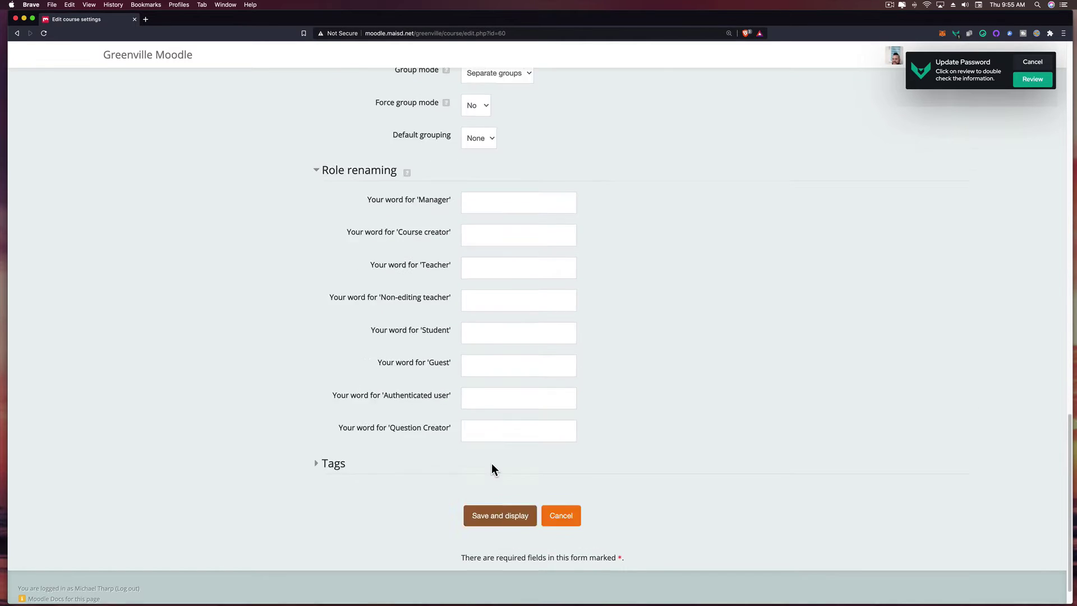
scroll(492, 469, "up", 2)
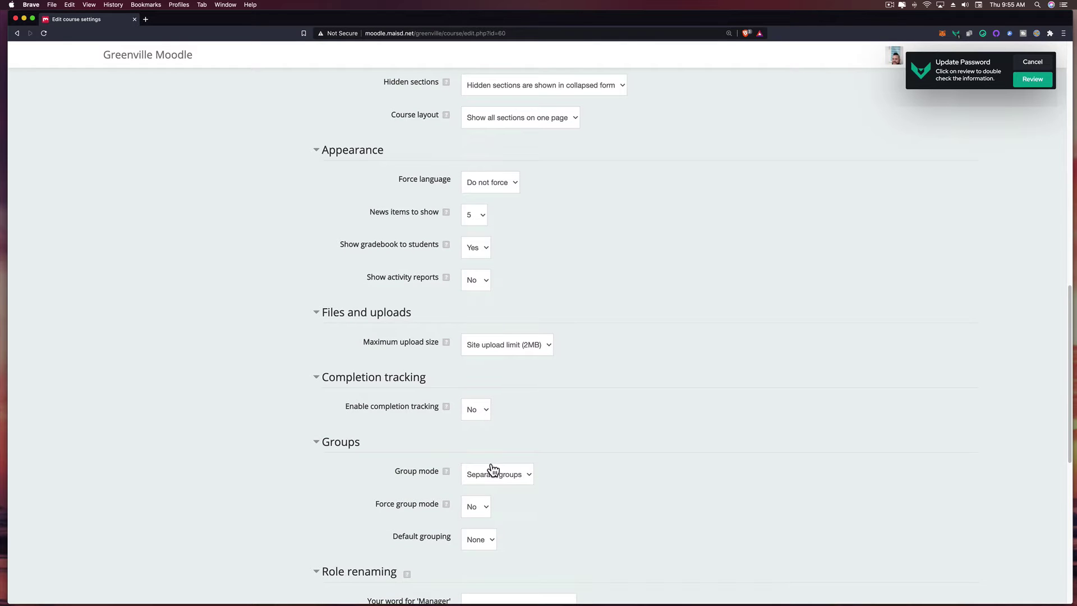
left_click(504, 474)
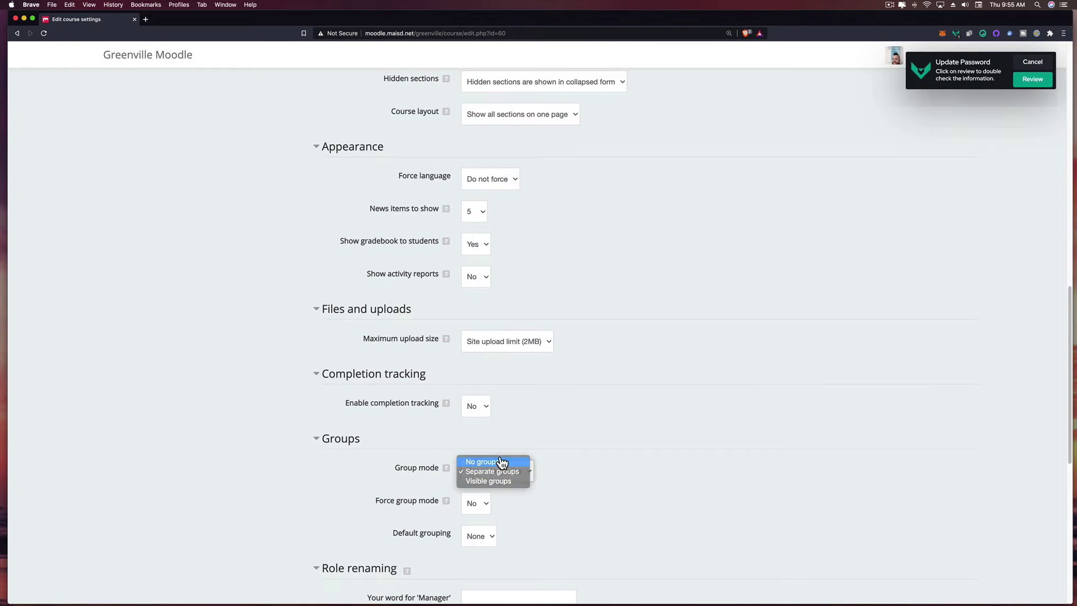
left_click(501, 461)
scroll(514, 436, "down", 8)
left_click(479, 481)
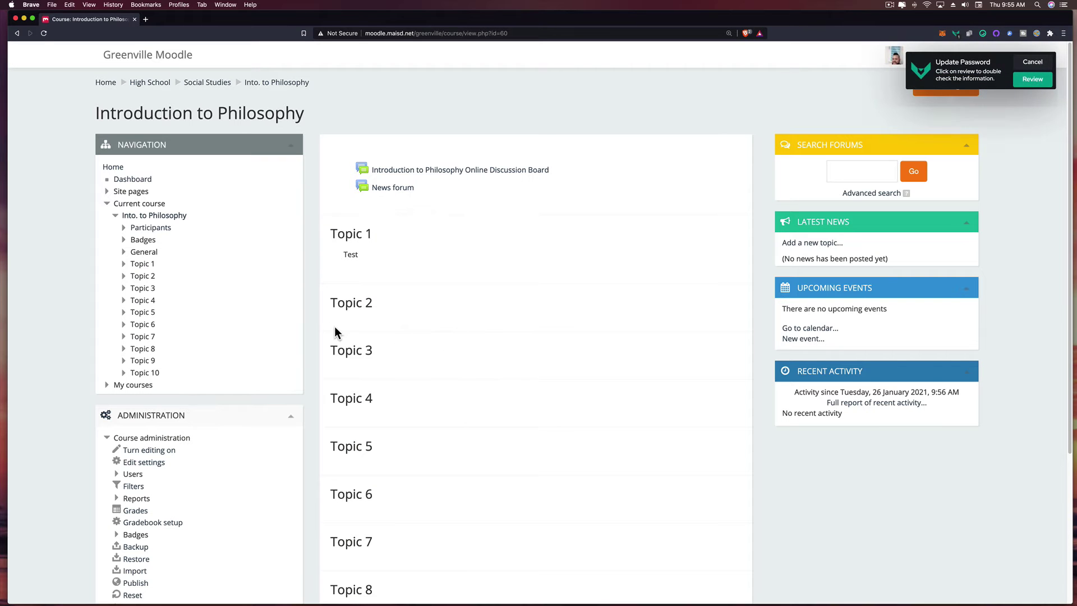
- Go to Users > Enrolment methods and open a Self enrolment (Student) entry for editing
scroll(337, 310, "down", 3)
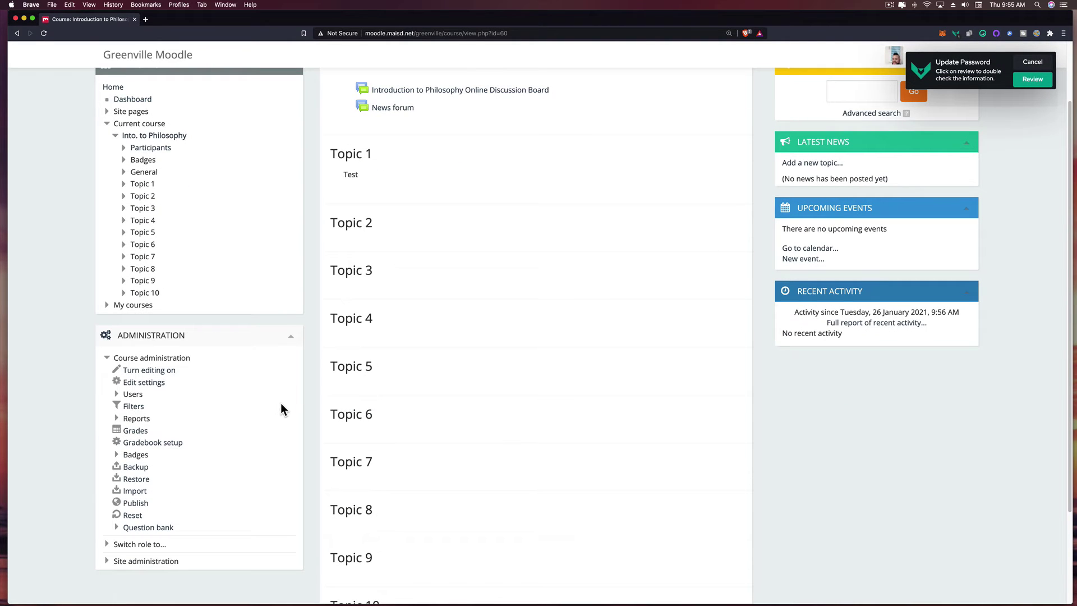
left_click(134, 394)
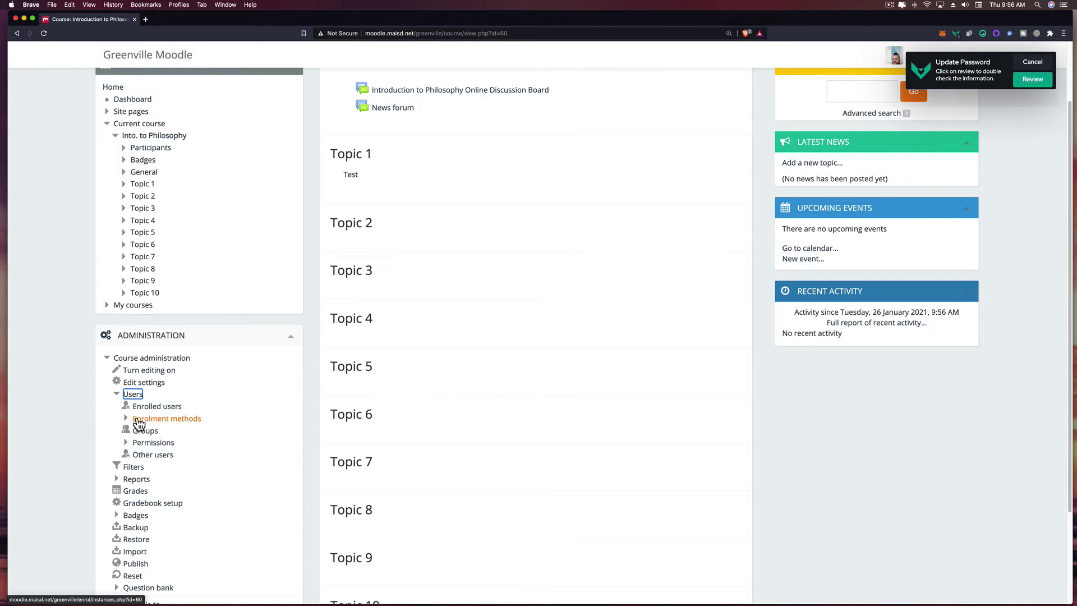
left_click(127, 420)
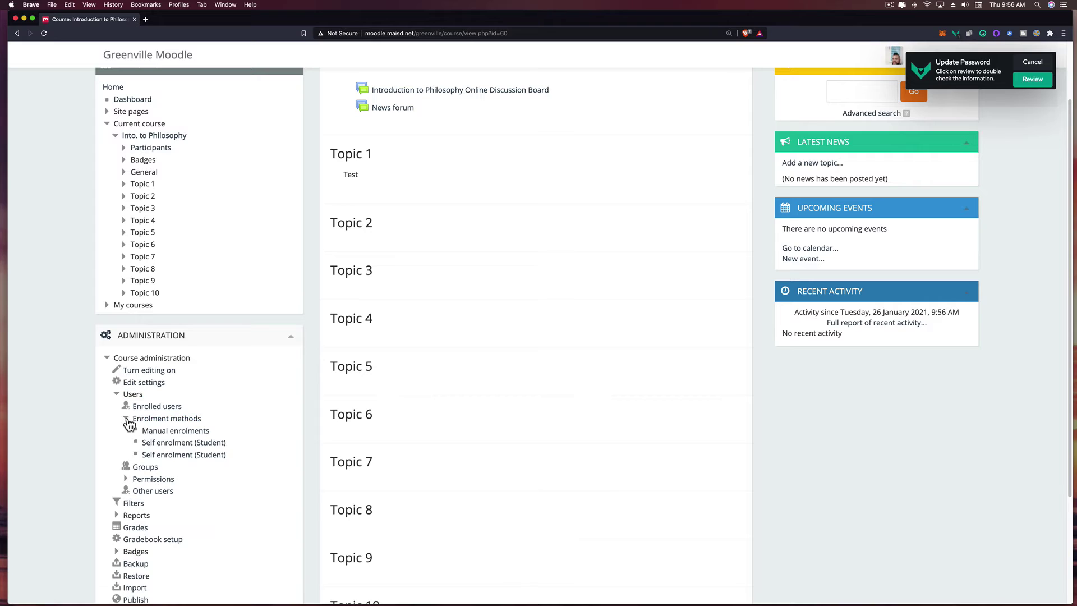
left_click(179, 420)
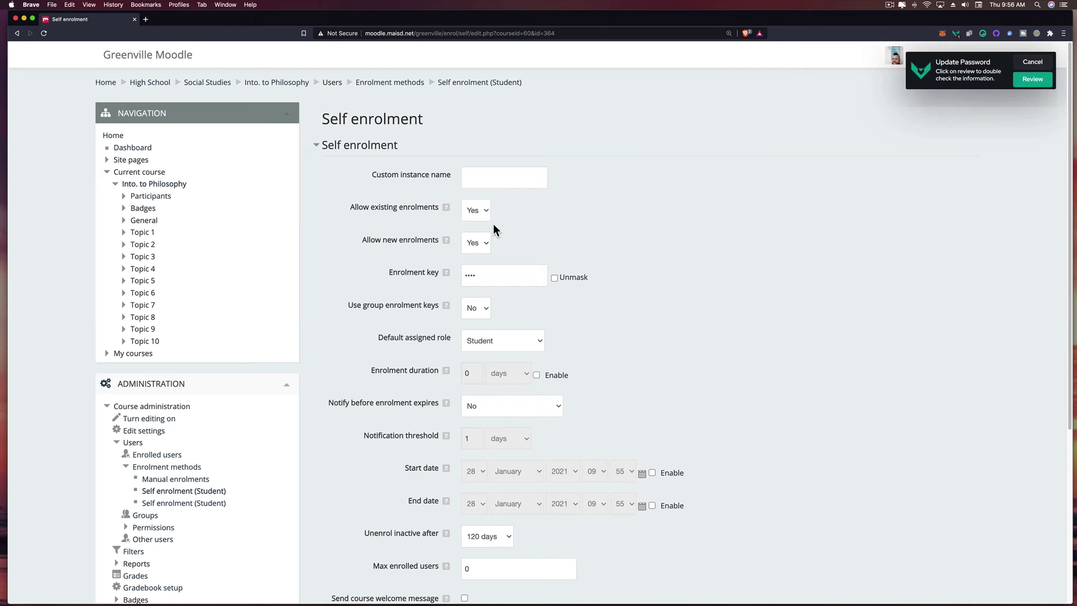
- Reveal the self enrolment key and save the Self enrolment (Student) settings
left_click(554, 278)
scroll(567, 326, "down", 3)
scroll(567, 331, "down", 3)
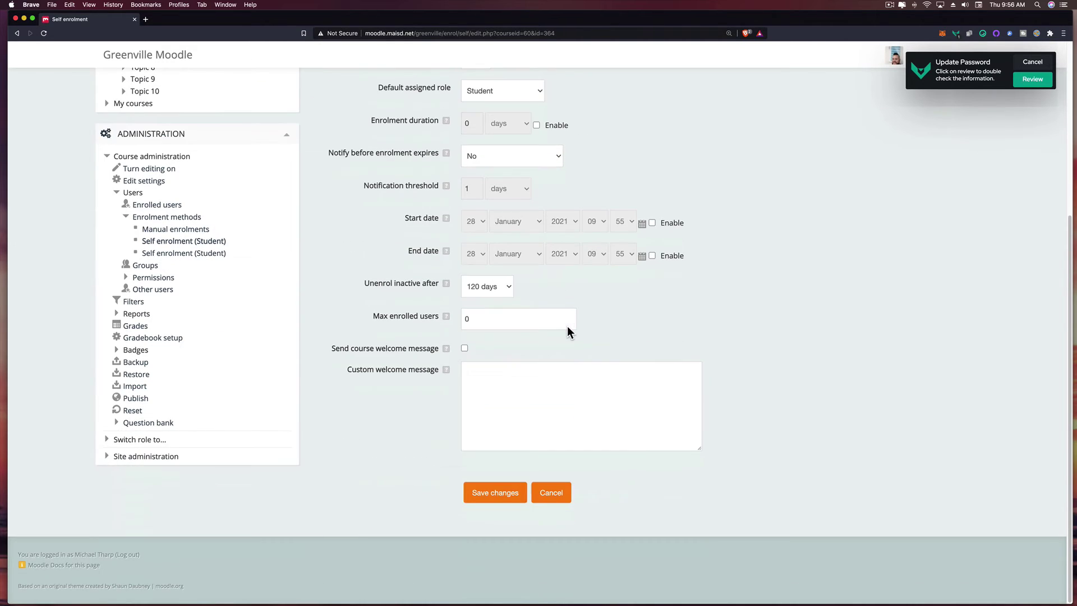
left_click(502, 493)
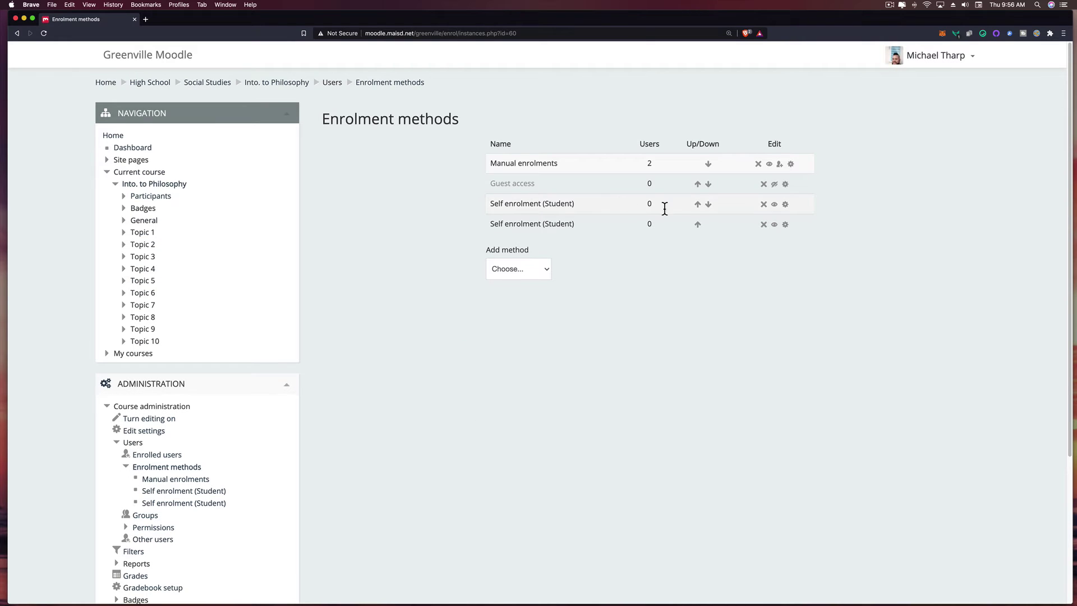
- Delete the duplicate Self enrolment method, keep the remaining one enabled, and return to the course
left_click(763, 225)
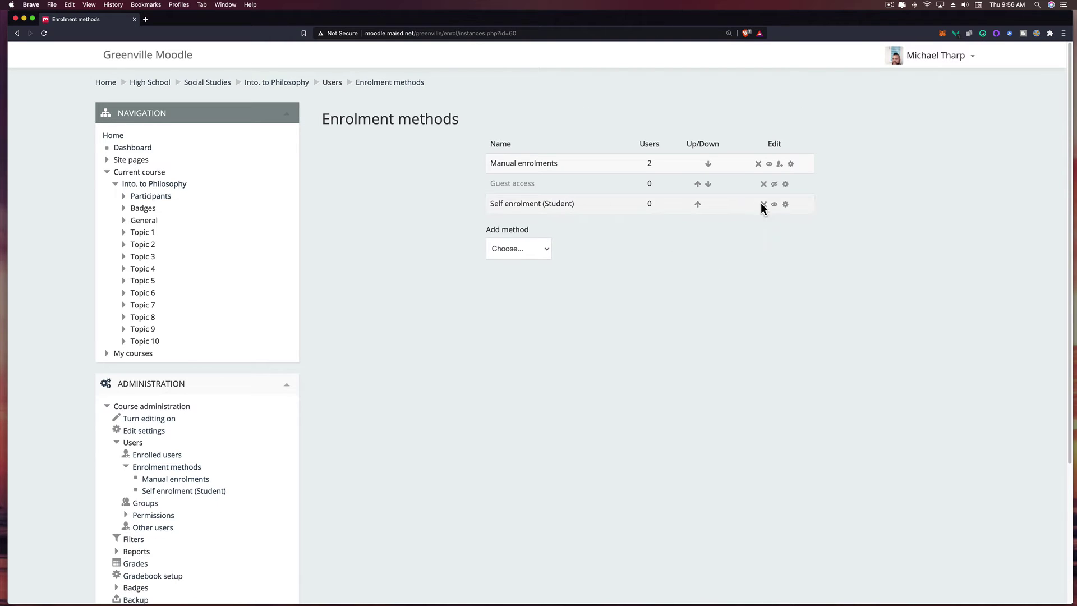
left_click(774, 206)
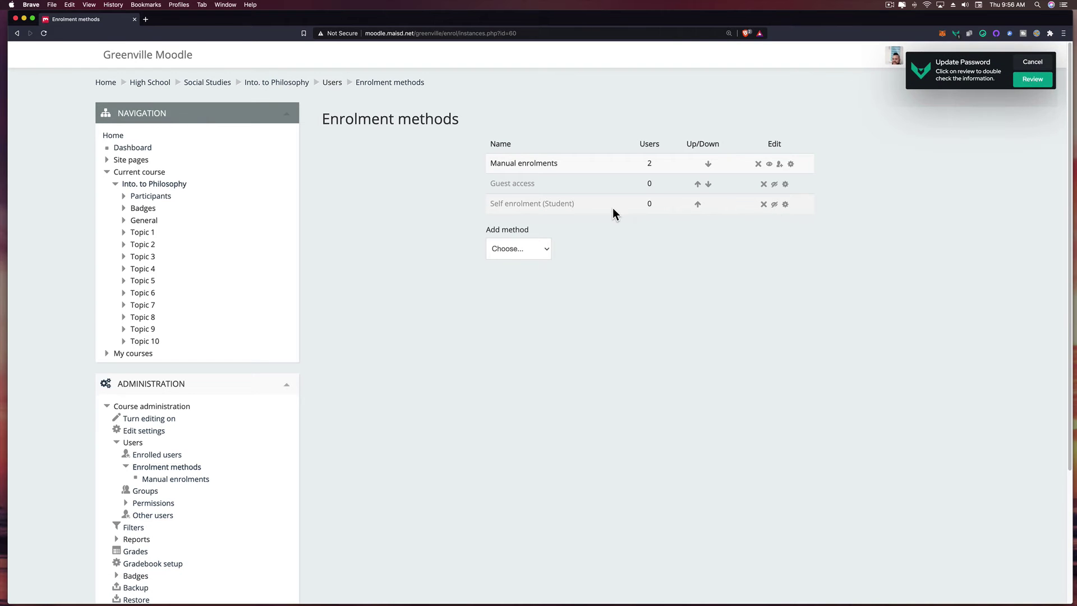
left_click(774, 205)
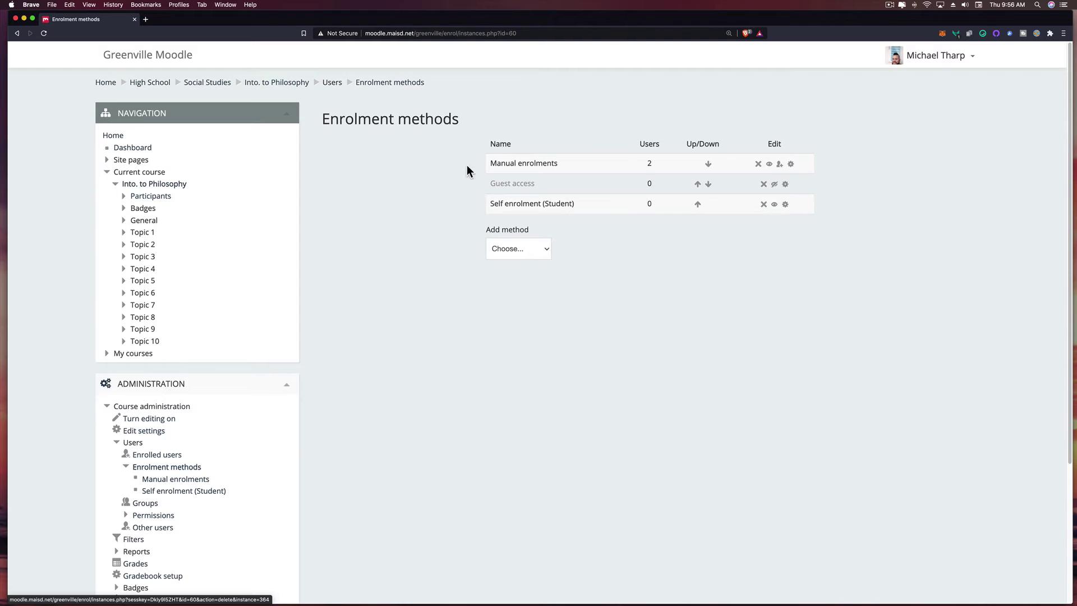
left_click(282, 84)
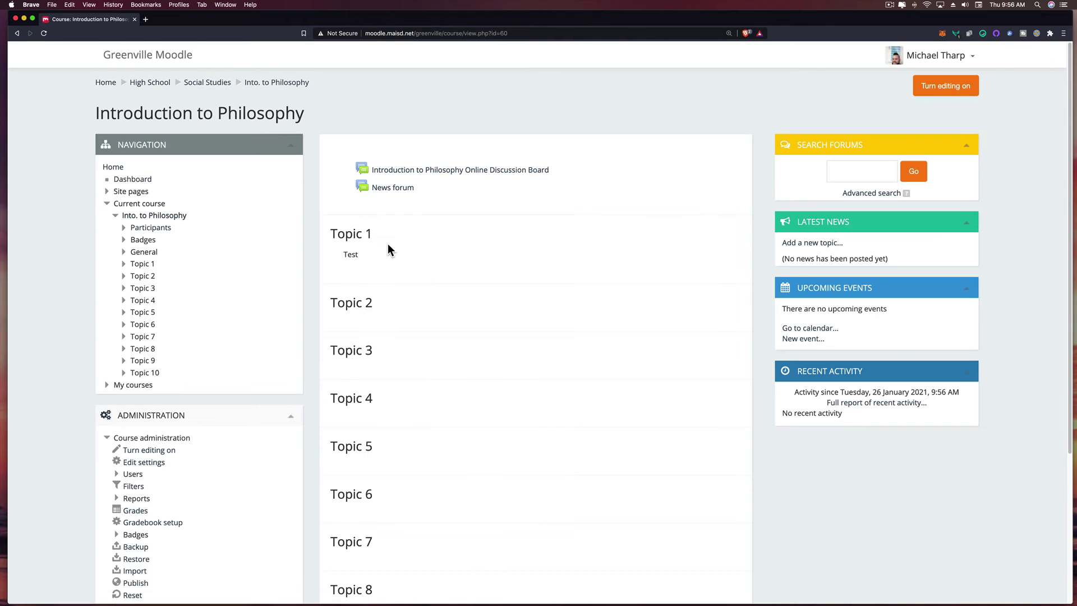
- Go through Site administration > Users > Accounts to Browse list of users
scroll(378, 254, "down", 4)
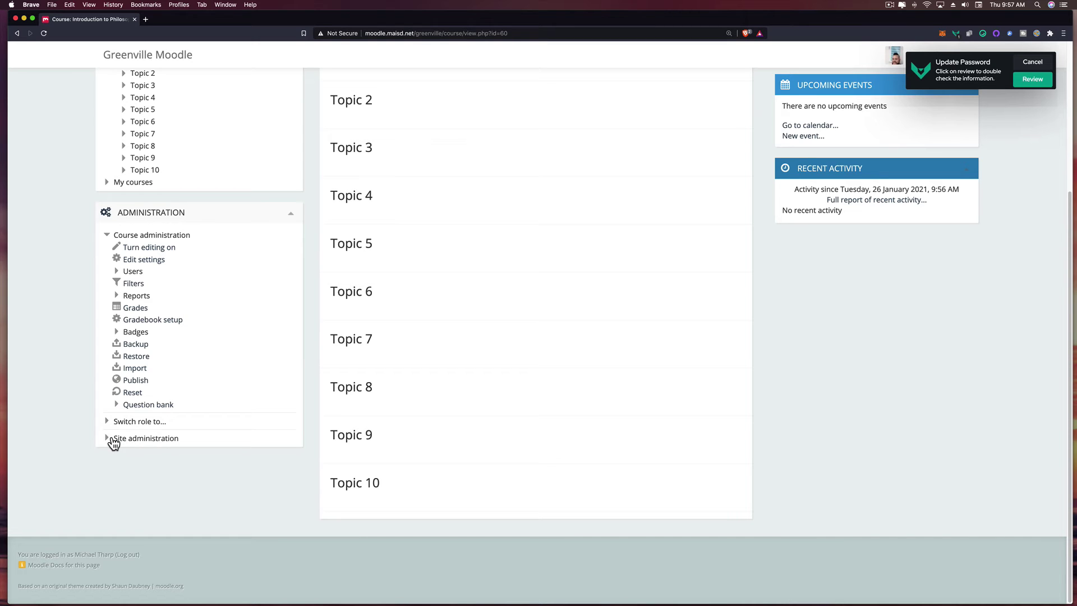
left_click(107, 438)
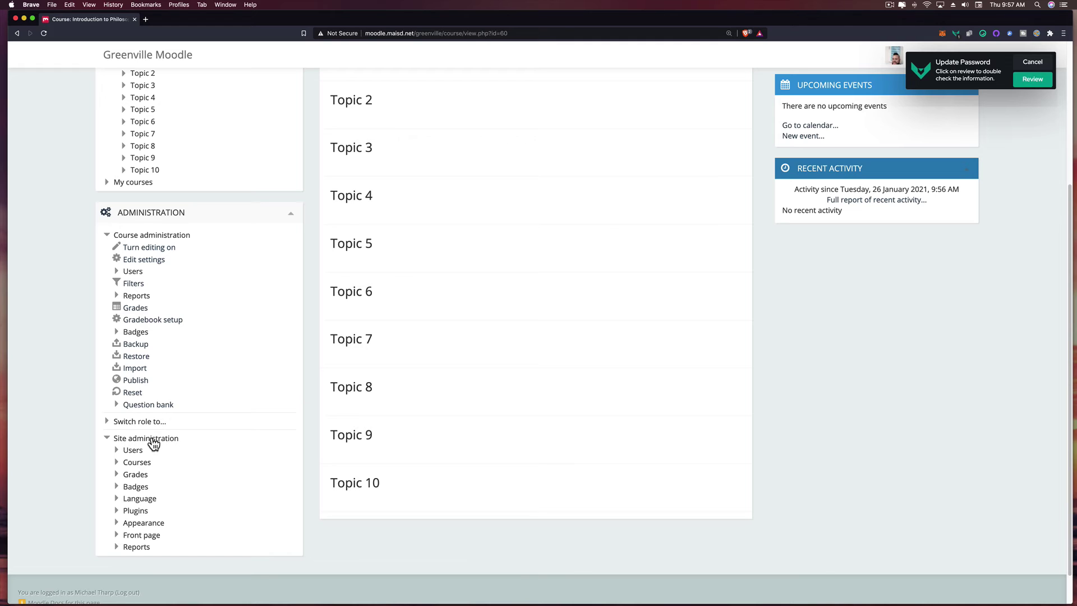
left_click(117, 453)
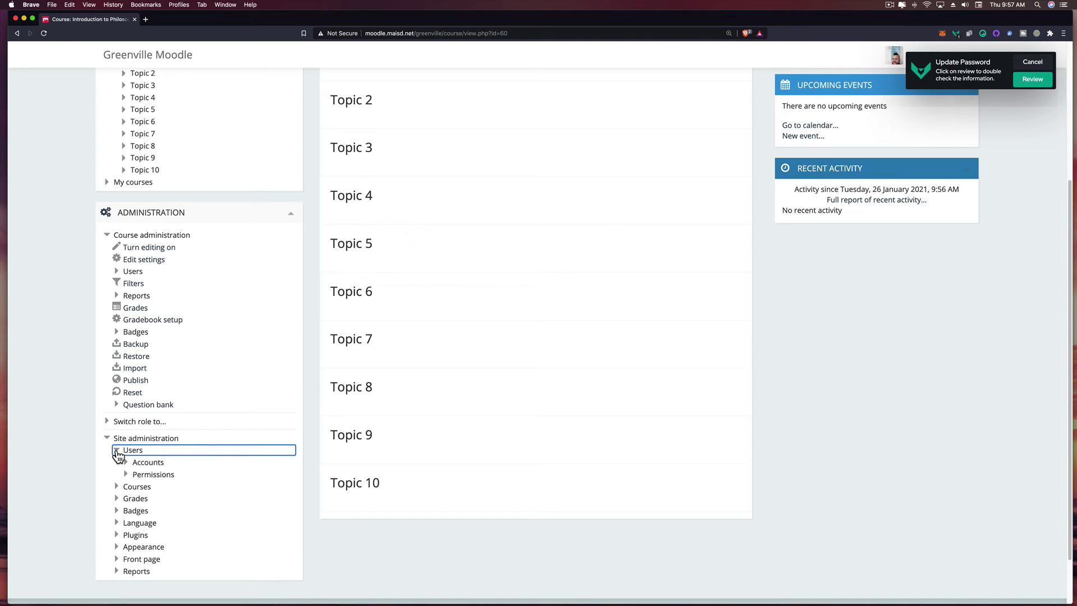
left_click(126, 464)
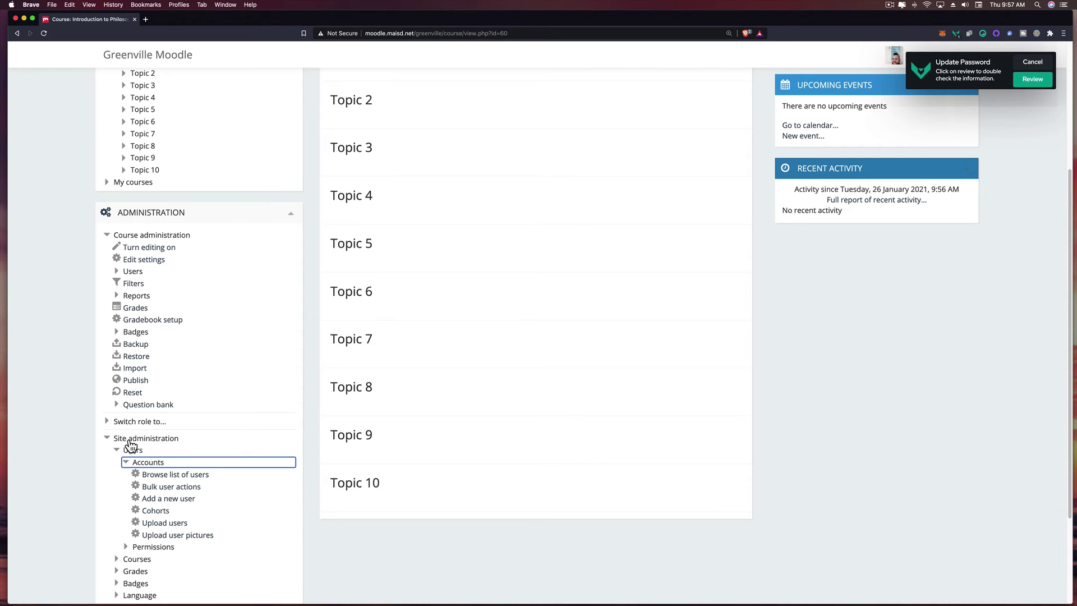
left_click(183, 476)
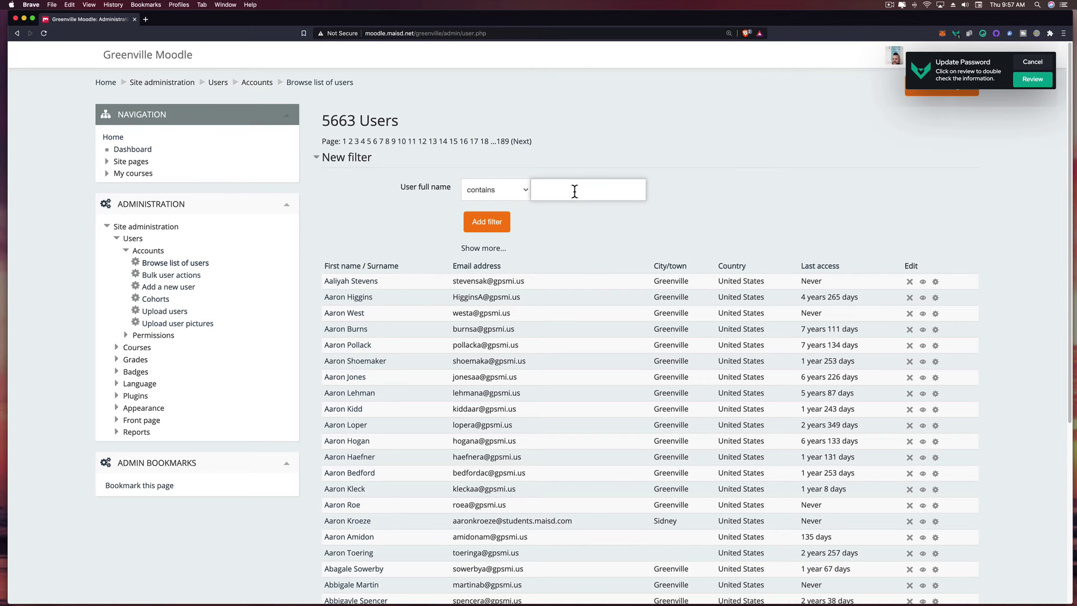
- Filter users by full name to one student, then open and resave their profile unchanged
type("walkington")
left_click(491, 226)
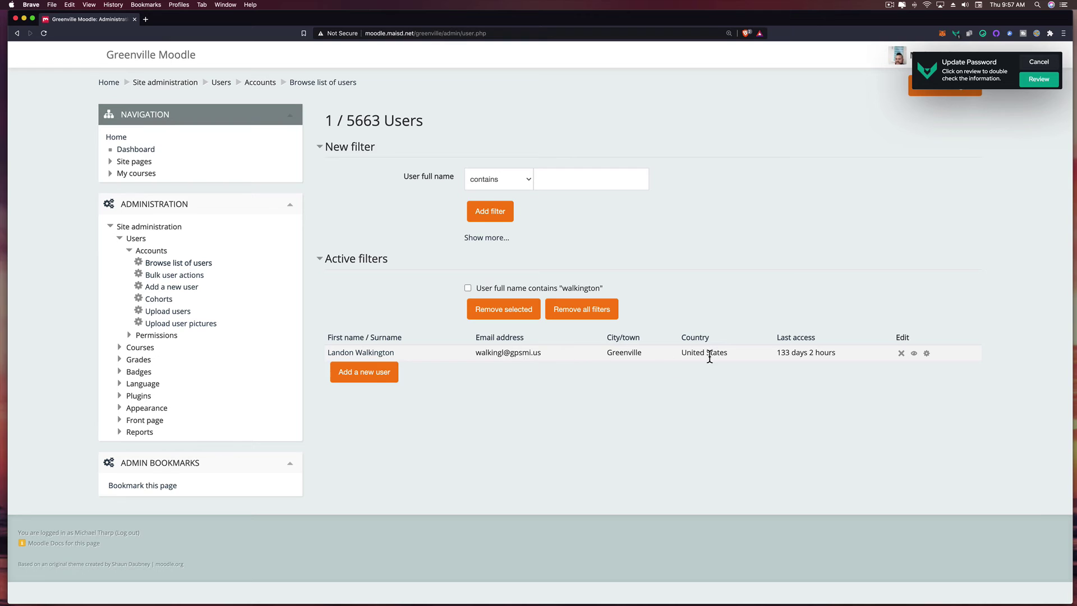
left_click(926, 354)
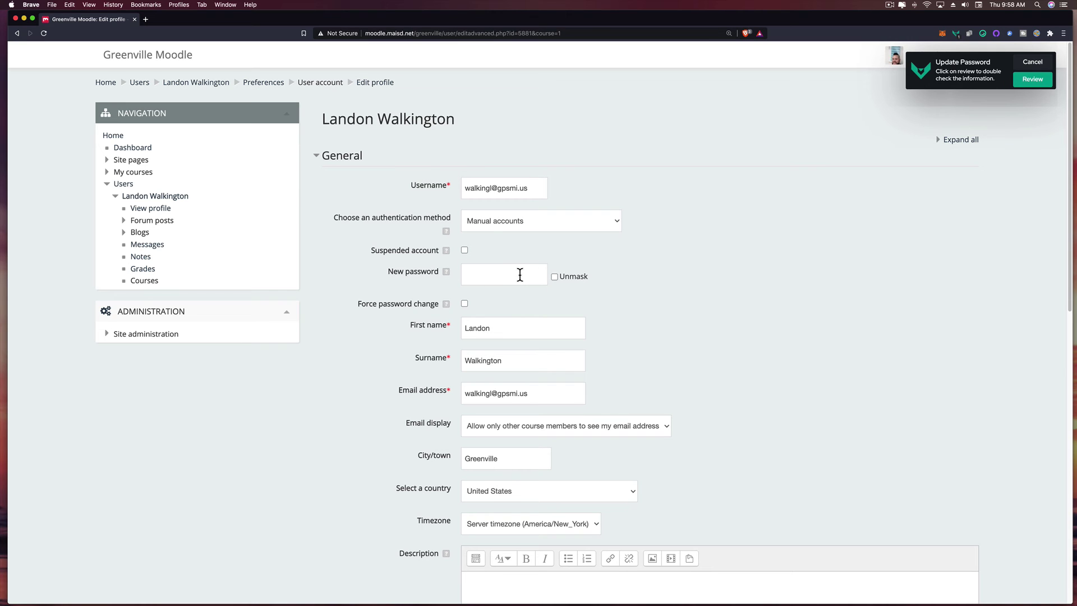
scroll(603, 324, "down", 10)
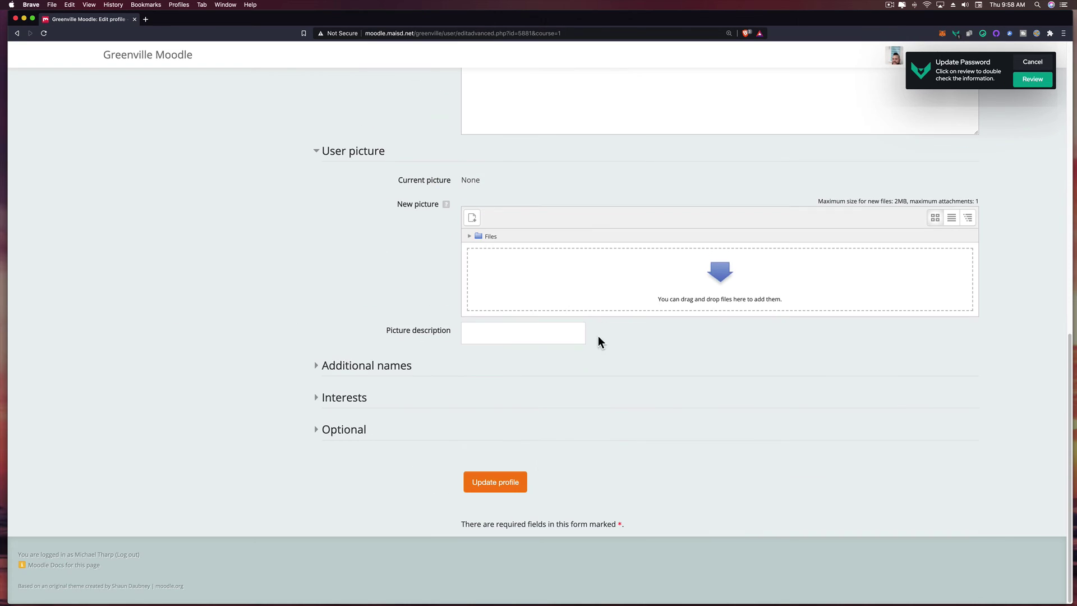
left_click(516, 480)
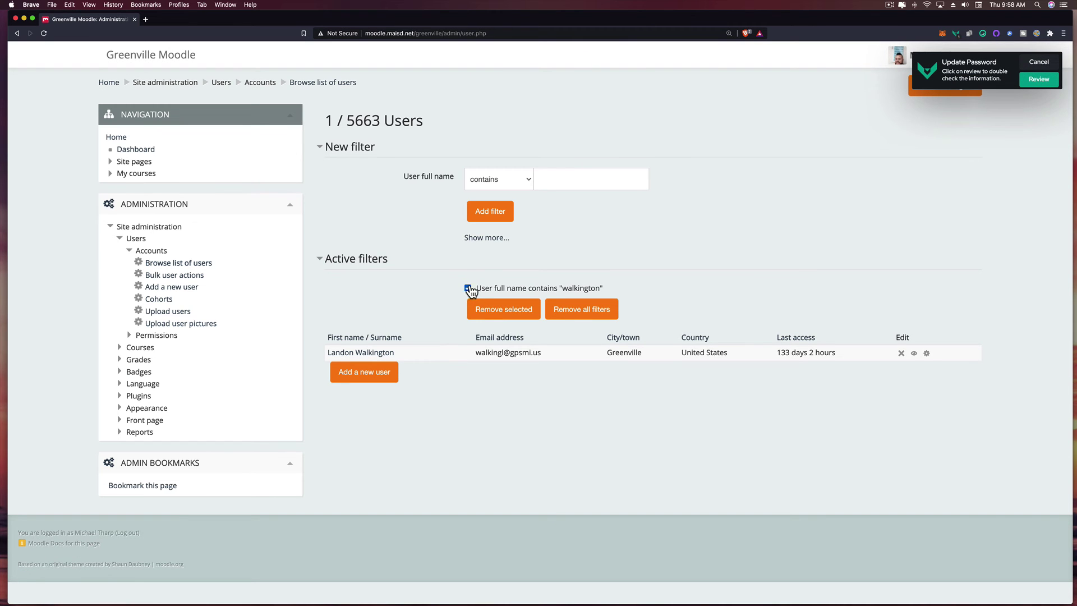
- Remove the name filter from the user list and open a blank Add a new user form
left_click(500, 310)
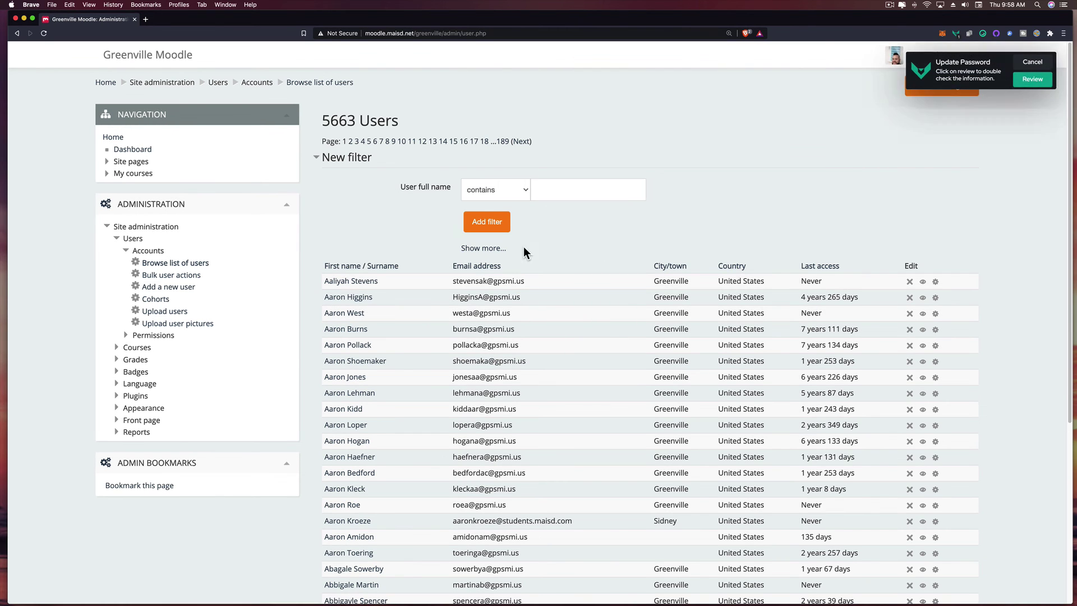
scroll(558, 288, "down", 5)
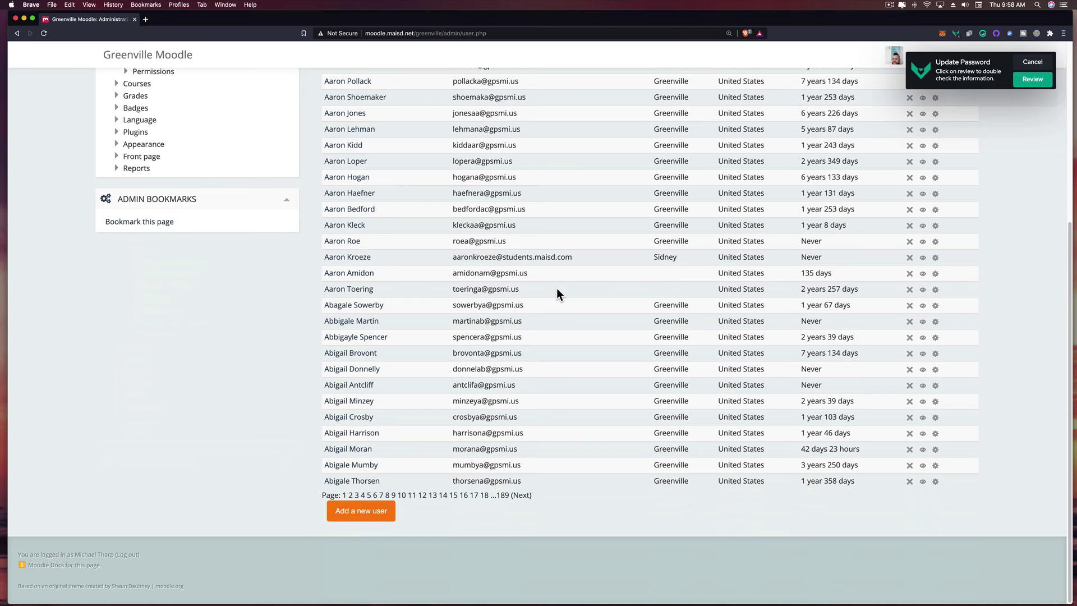
left_click(360, 517)
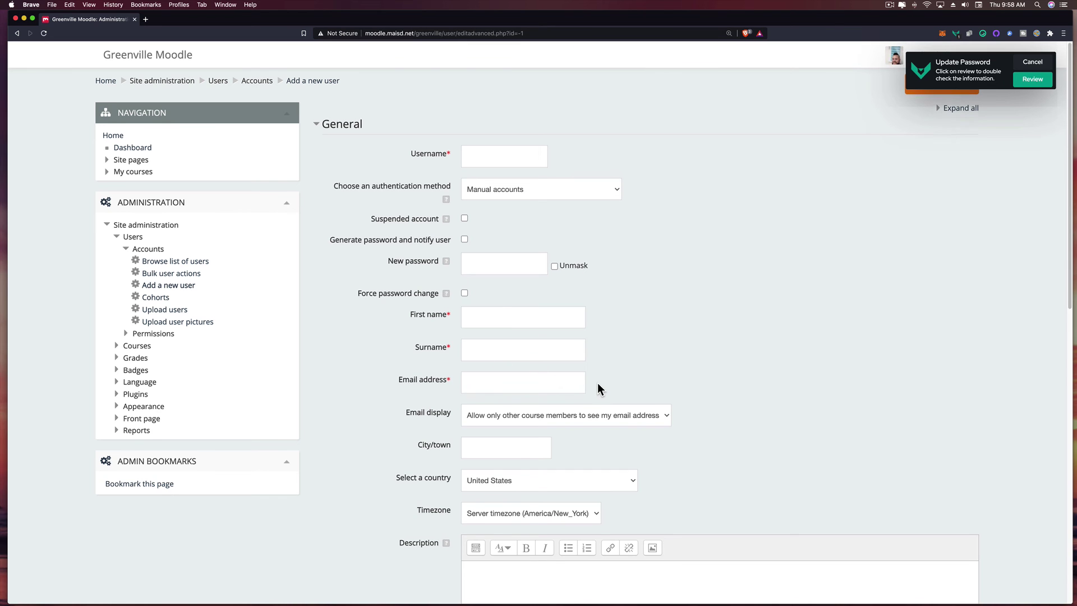
scroll(595, 385, "down", 7)
scroll(505, 516, "down", 4)
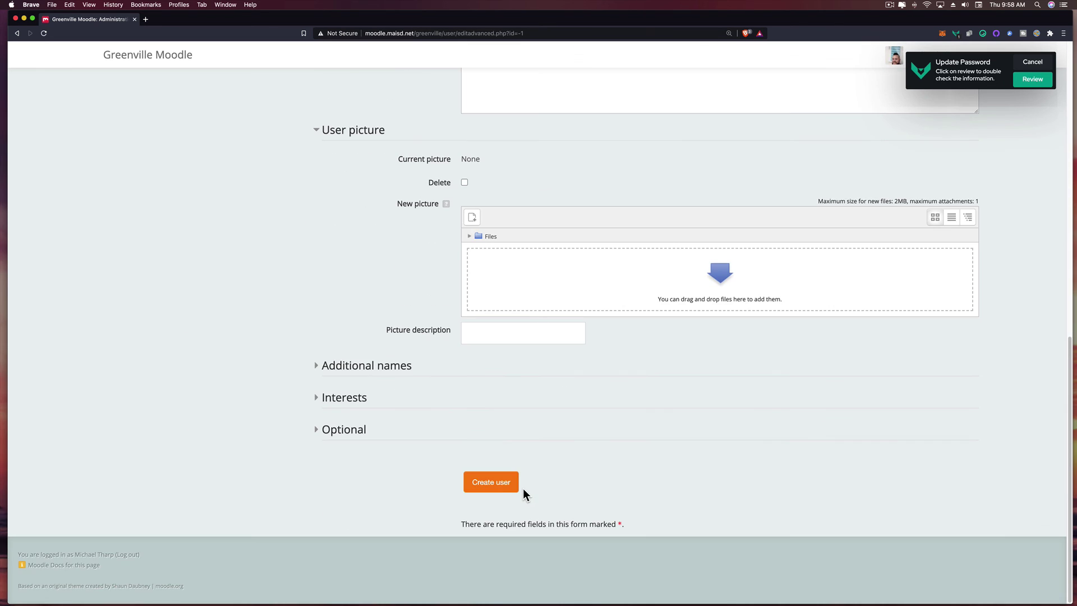
left_click(505, 486)
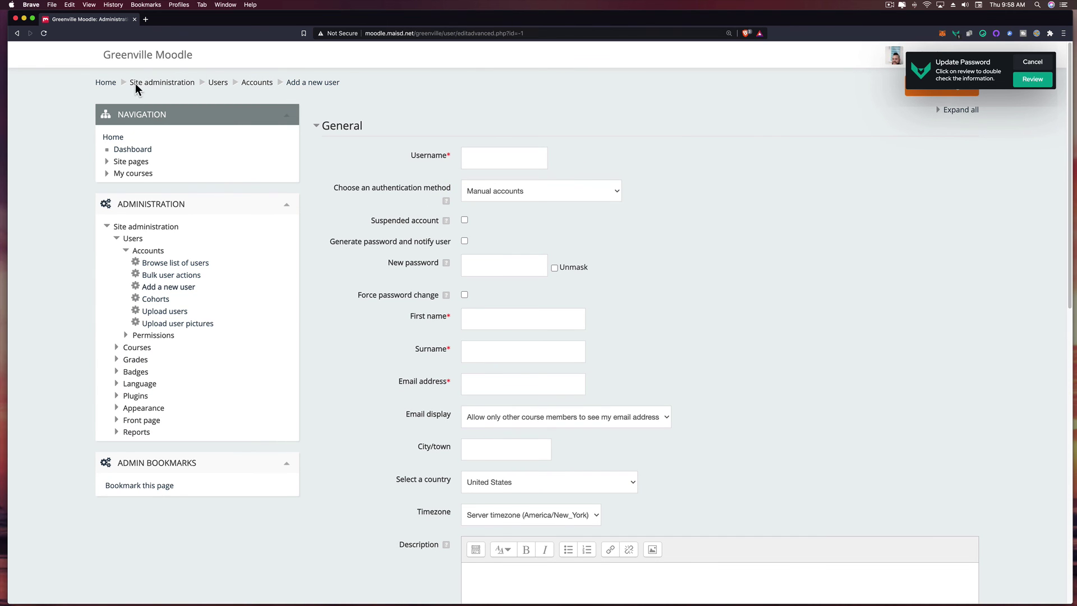
- Go from the front page to the Social Studies category and start adding a new course
left_click(109, 84)
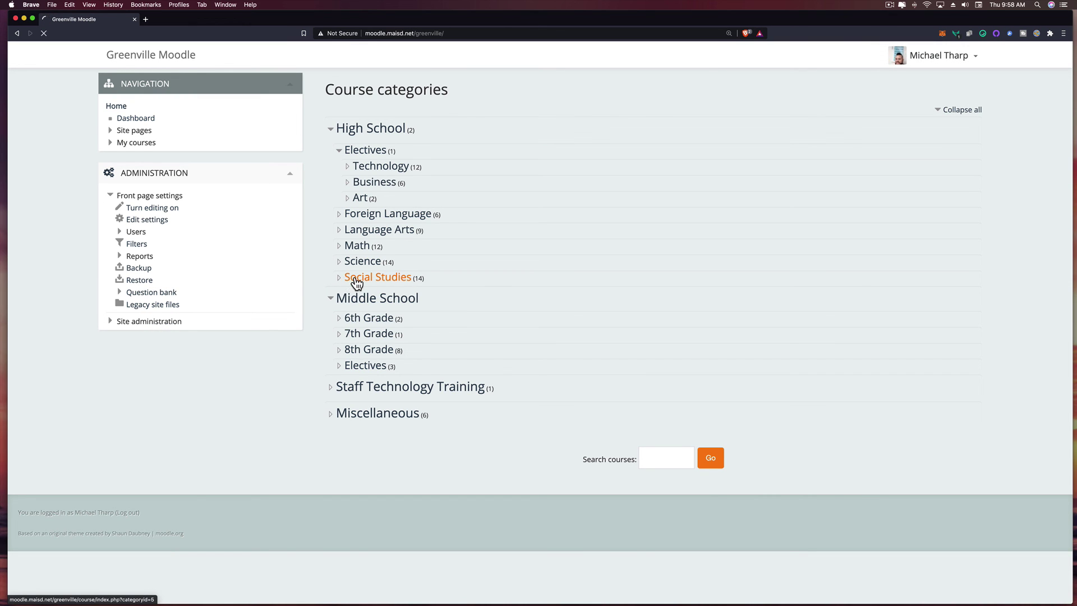
left_click(357, 279)
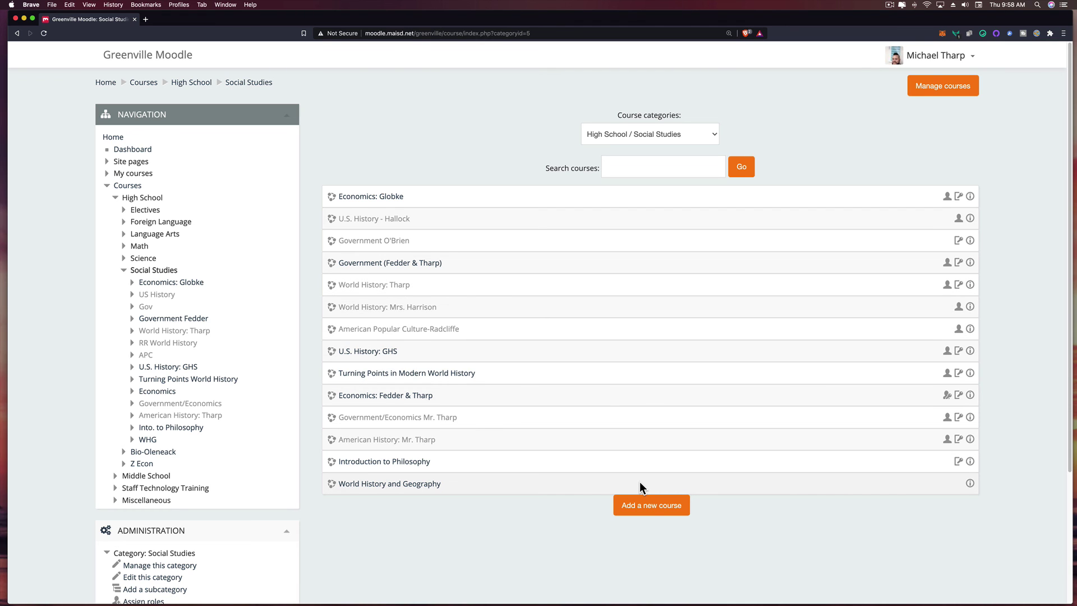
left_click(649, 506)
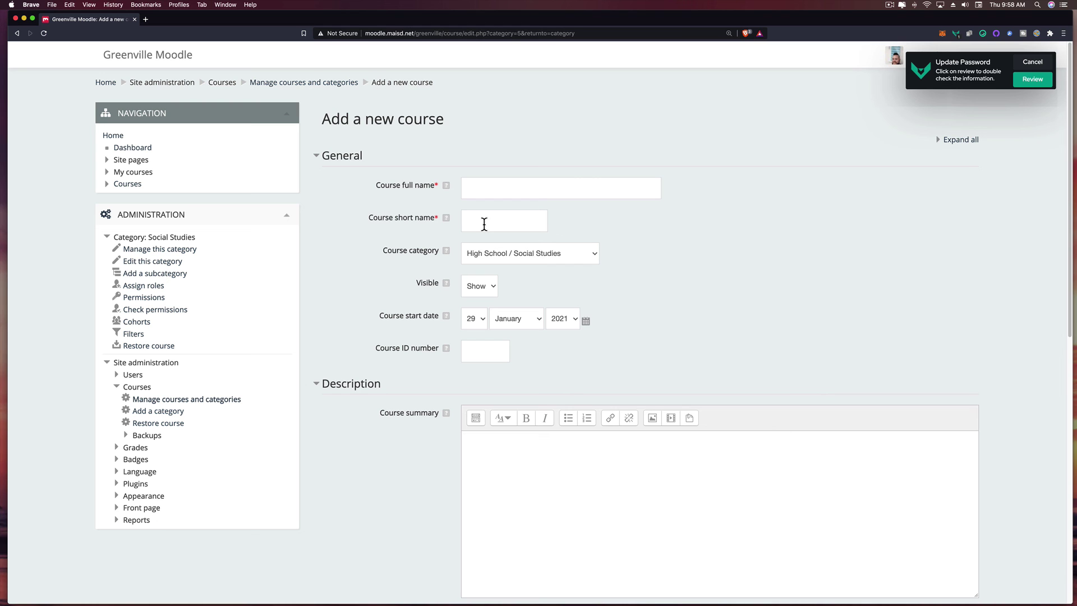
- Review the Course format options, keep Weekly format, and cancel the new course
scroll(484, 224, "down", 10)
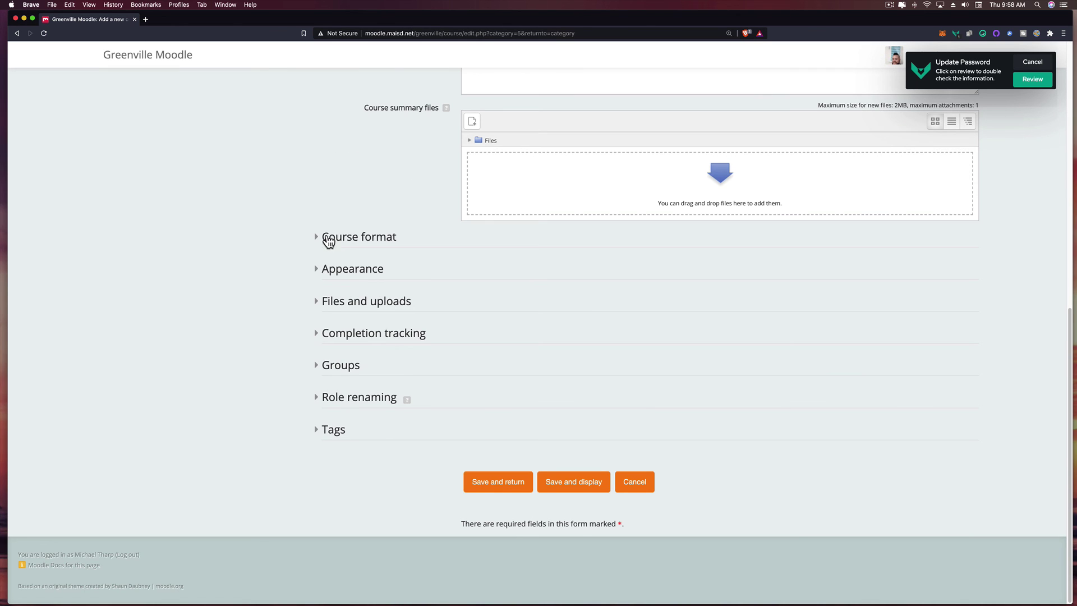
left_click(318, 242)
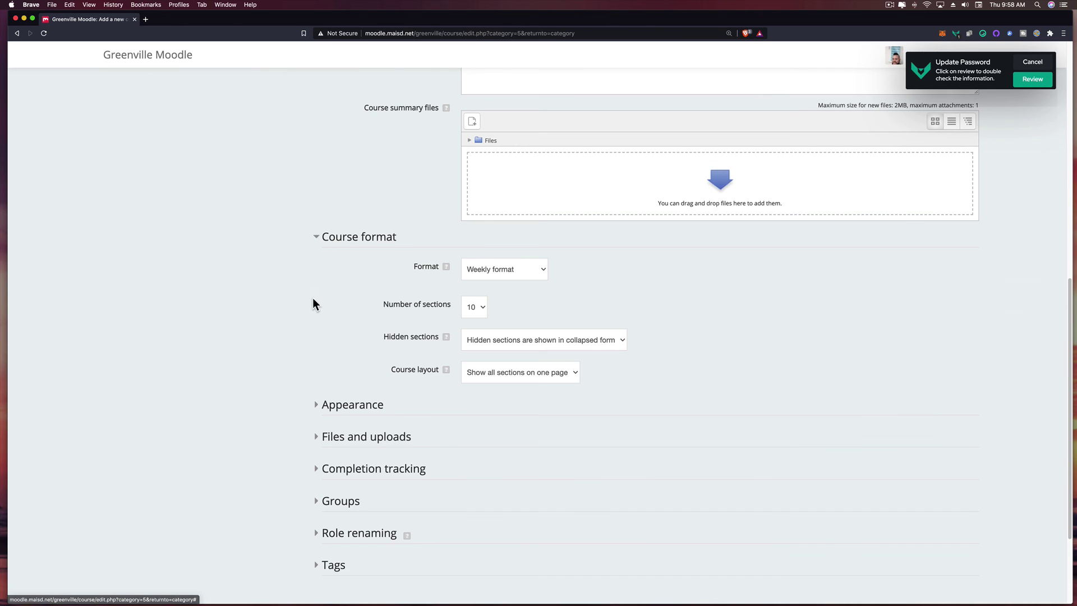
left_click(515, 276)
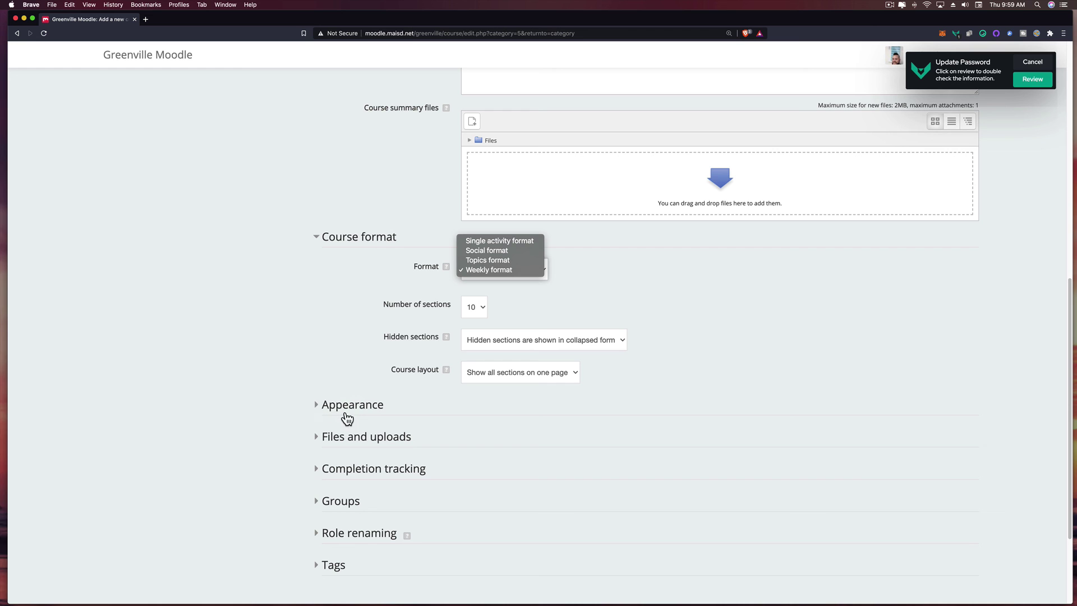
left_click(473, 419)
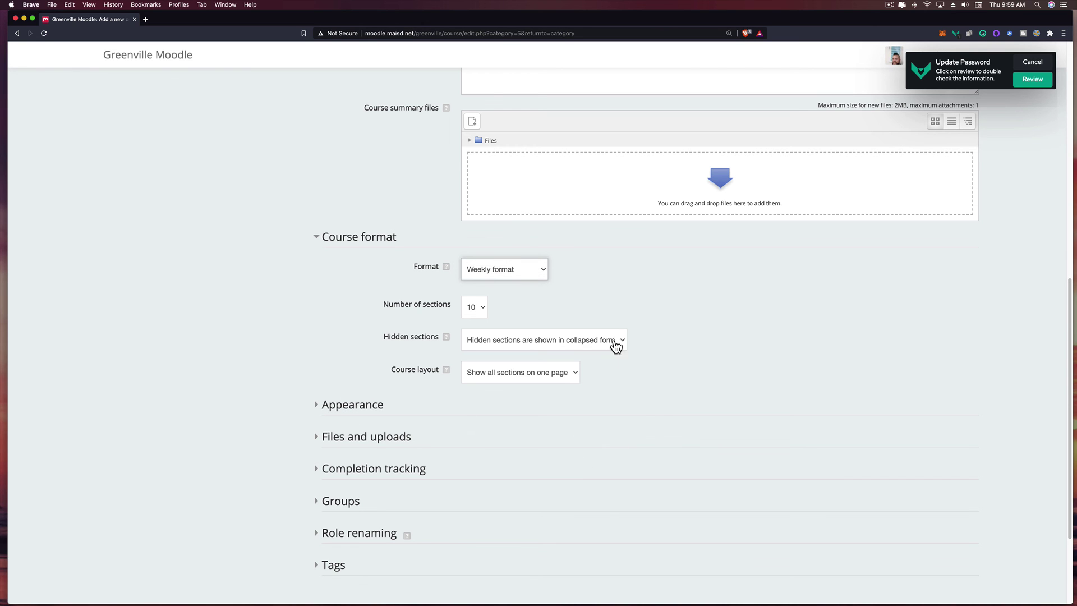
scroll(599, 424, "down", 3)
left_click(642, 483)
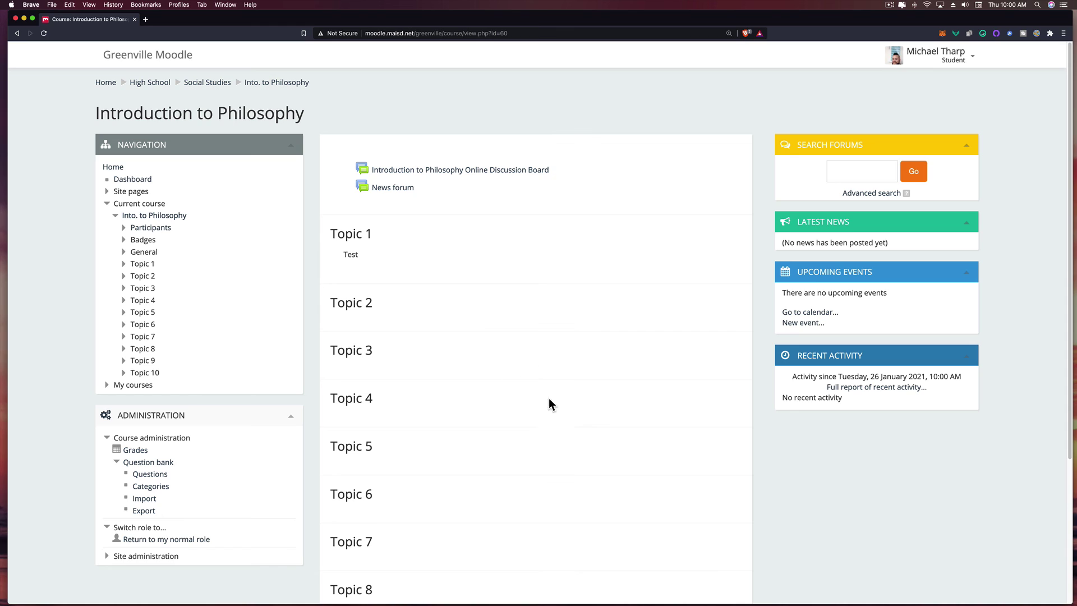
- Switch to the Student role to view Introduction to Philosophy as a student
left_click(890, 6)
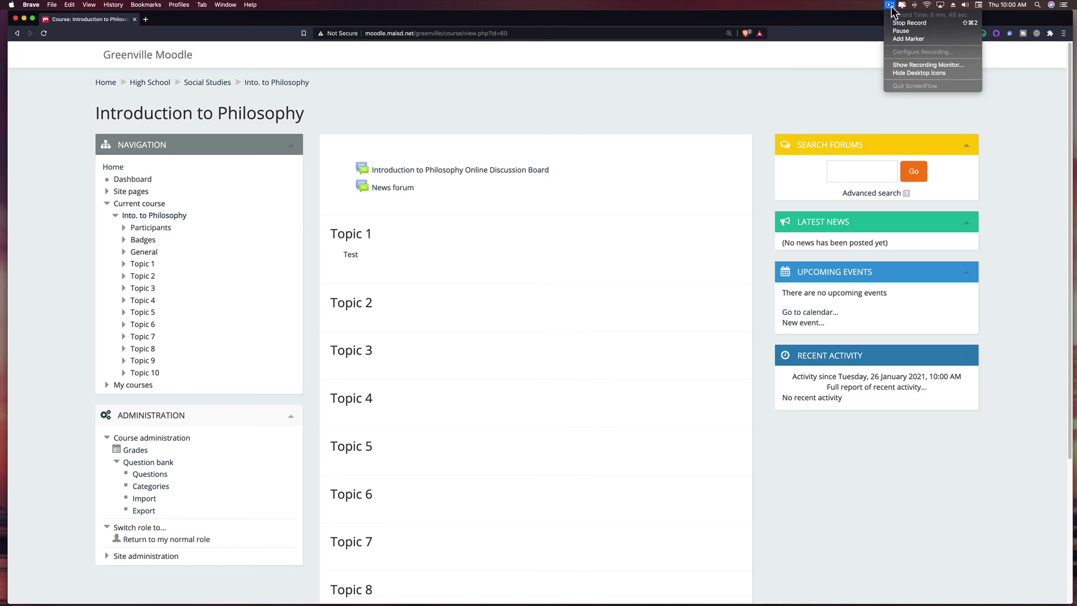